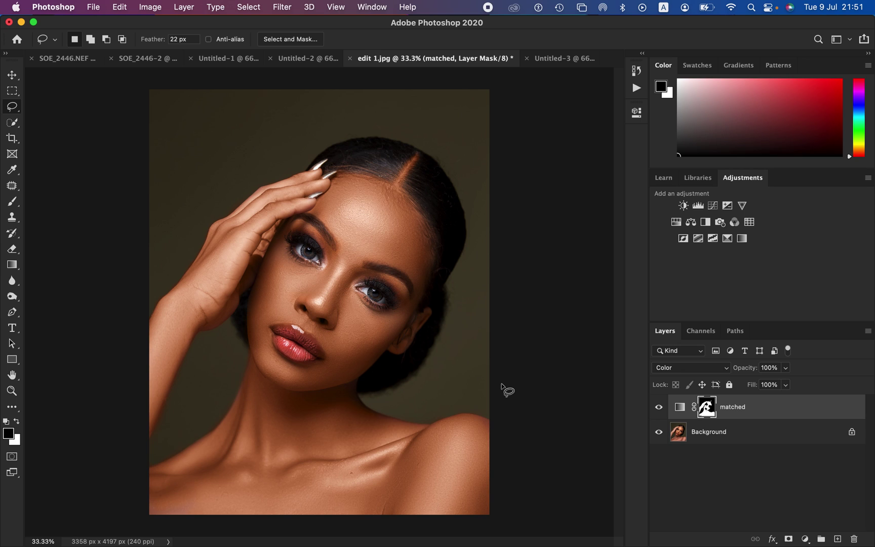
# Compare the portrait with and without the 'matched' layer, then merge it into the Background
pyautogui.click(659, 407)
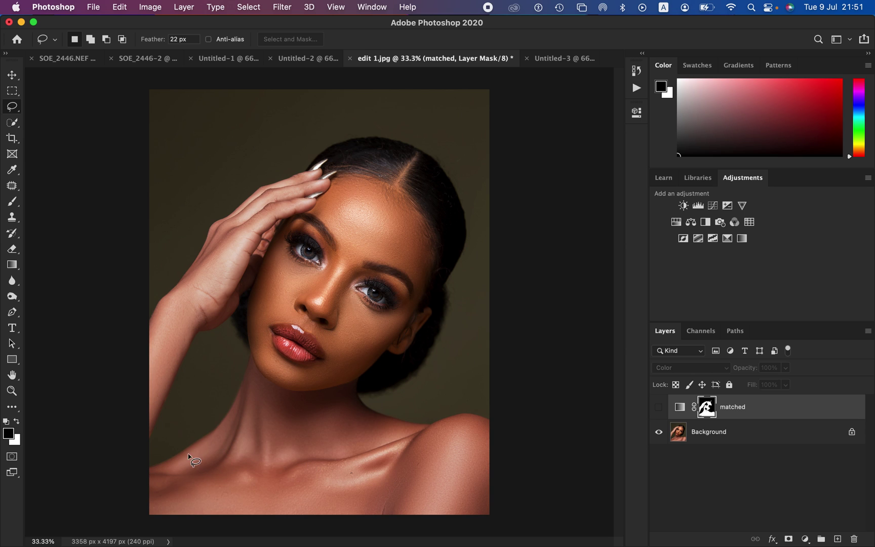
pyautogui.click(658, 406)
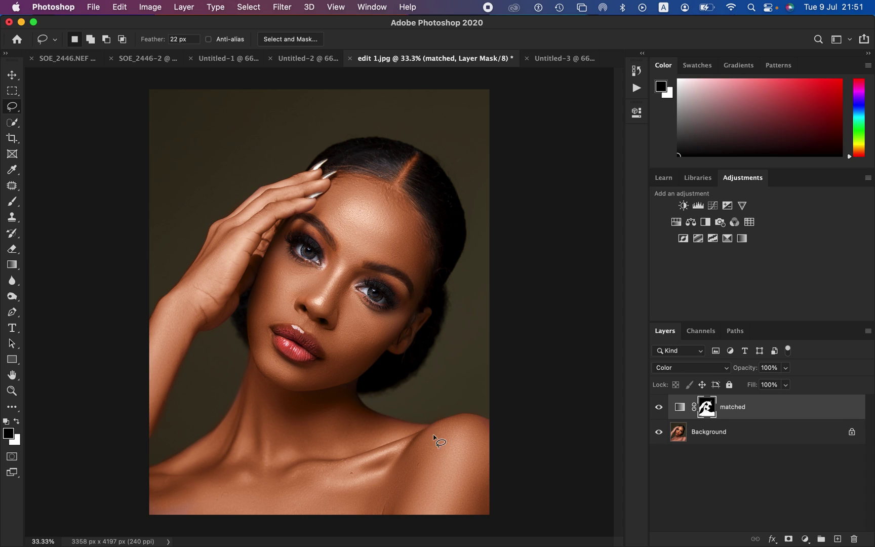
pyautogui.press('super+shift+e')
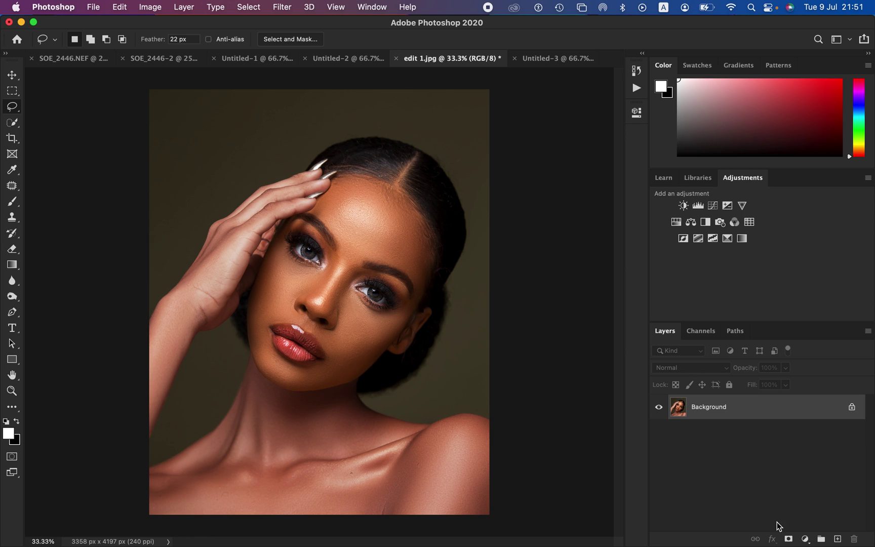
# Add a Gradient Map adjustment layer, hide it, and target its adjustment thumbnail
pyautogui.click(805, 539)
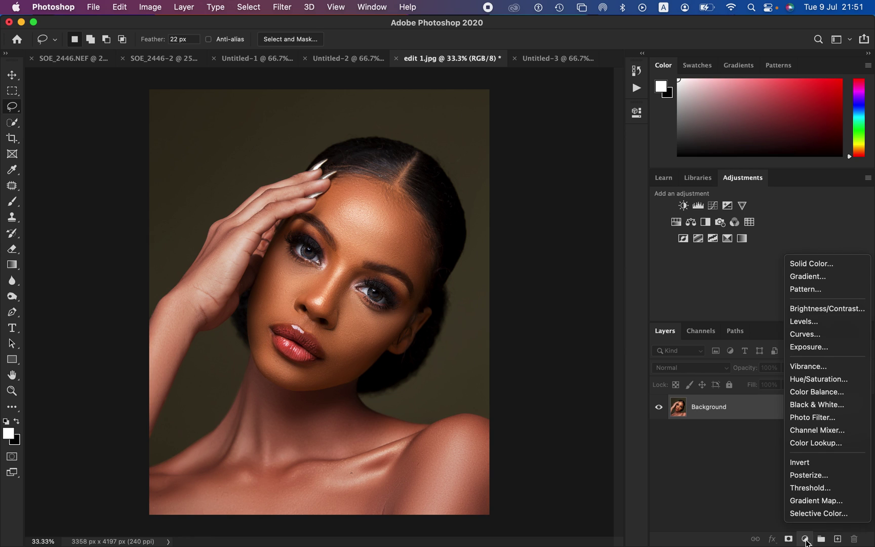
pyautogui.click(814, 501)
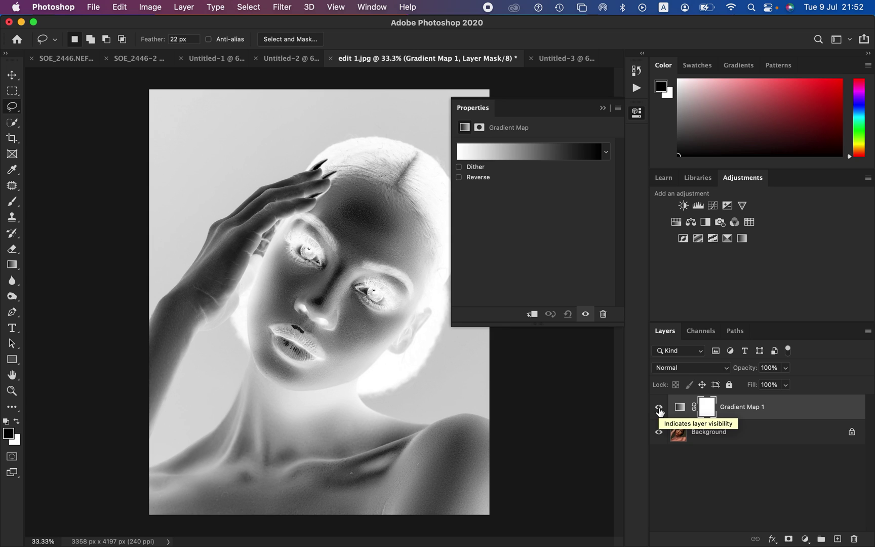
pyautogui.click(659, 409)
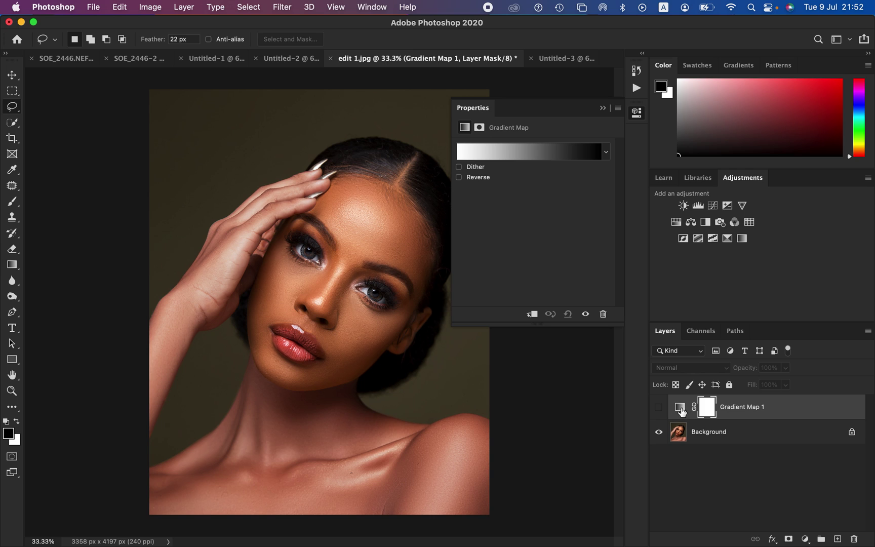
pyautogui.click(681, 411)
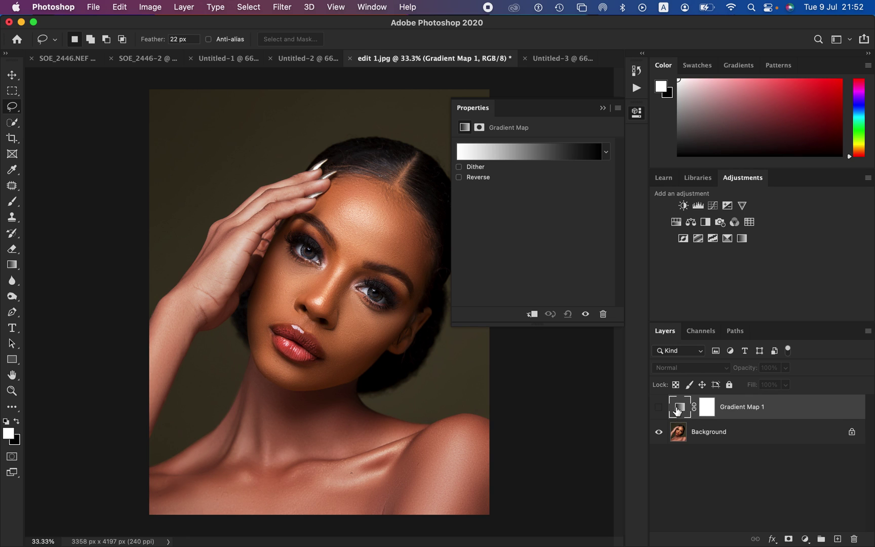
# Open the gradient editor and keep the eyedropper's 5 by 5 Average sample size
pyautogui.click(521, 152)
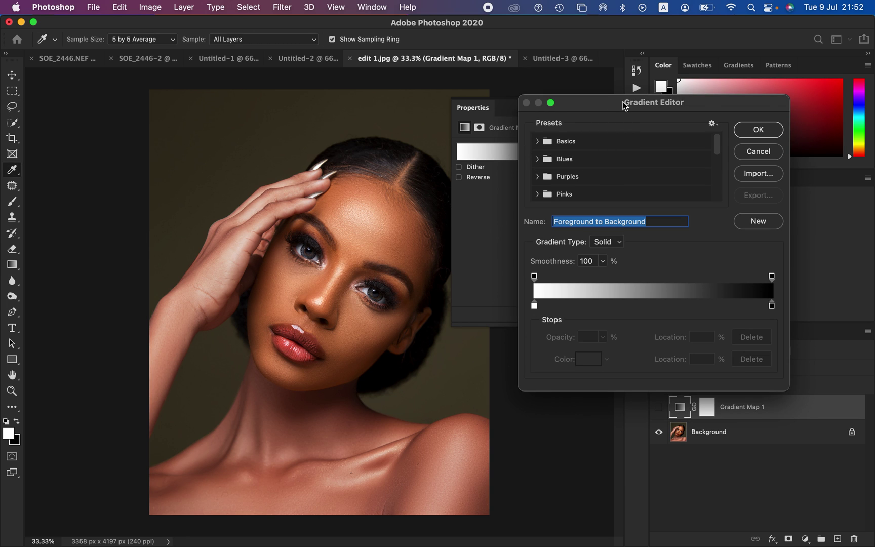
pyautogui.moveTo(620, 101); pyautogui.dragTo(548, 95)
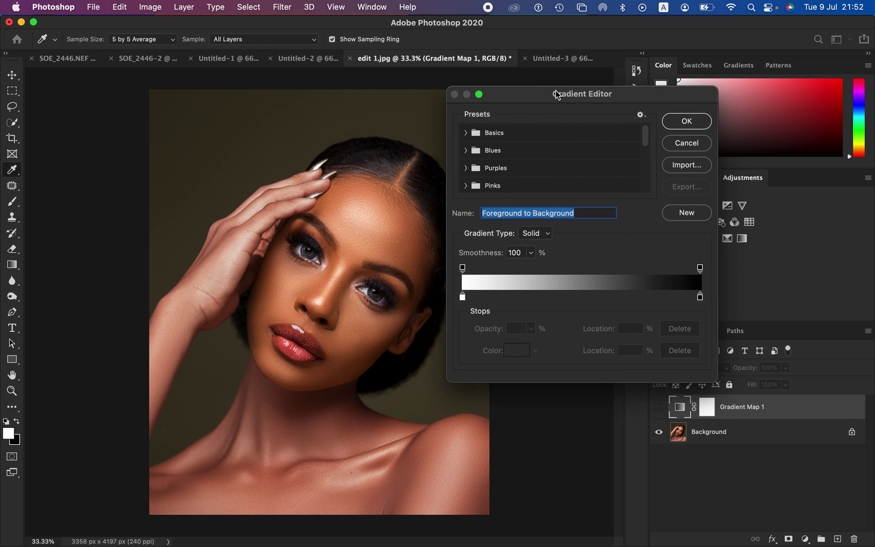
pyautogui.click(109, 38)
pyautogui.click(129, 41)
# Sample a dark brown, 461e07, from the photo for the gradient's left color stop
pyautogui.click(462, 296)
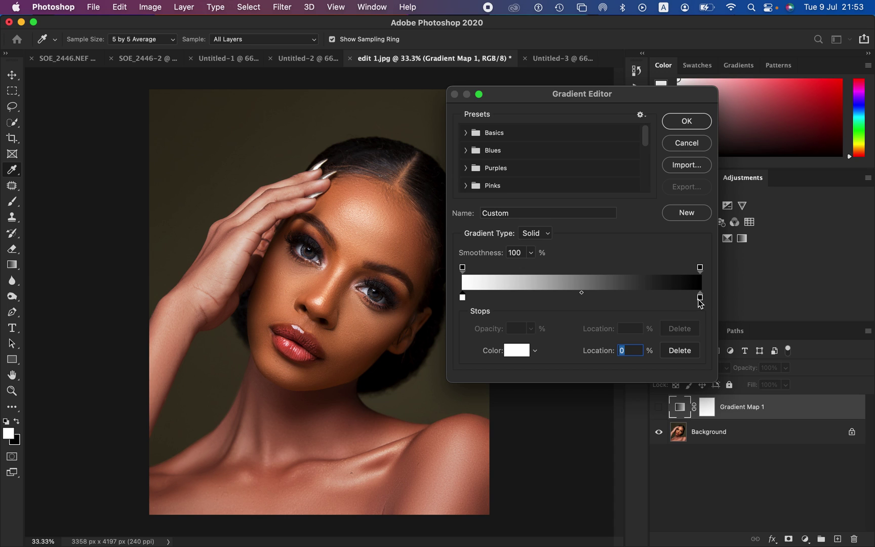
pyautogui.click(462, 298)
pyautogui.click(513, 357)
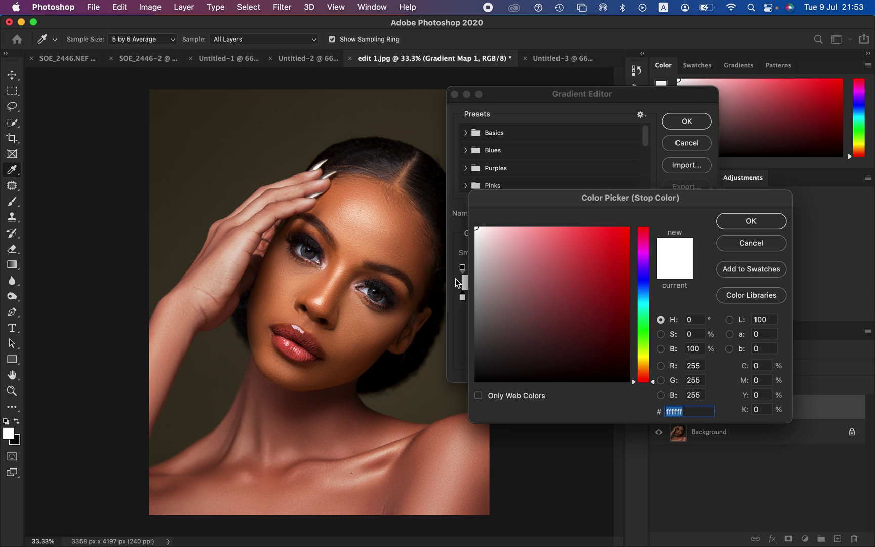
pyautogui.moveTo(551, 205); pyautogui.dragTo(570, 186)
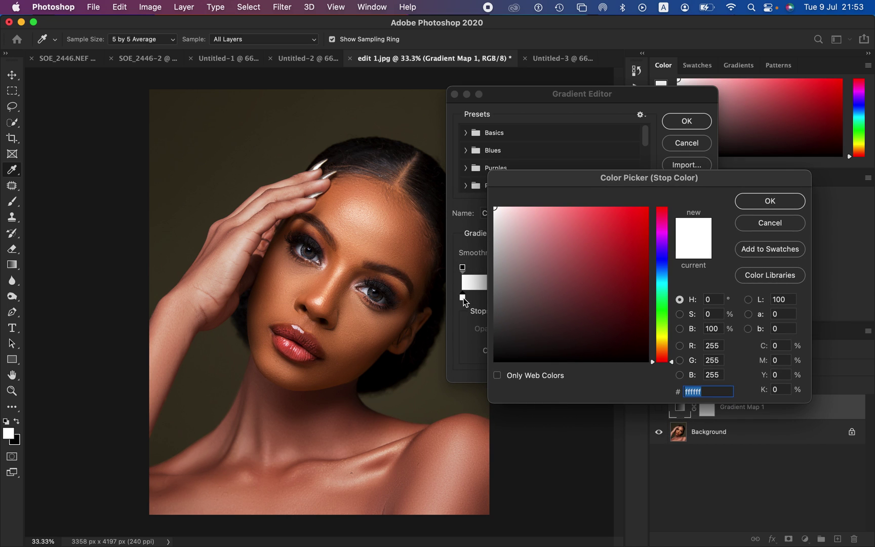
pyautogui.click(373, 356)
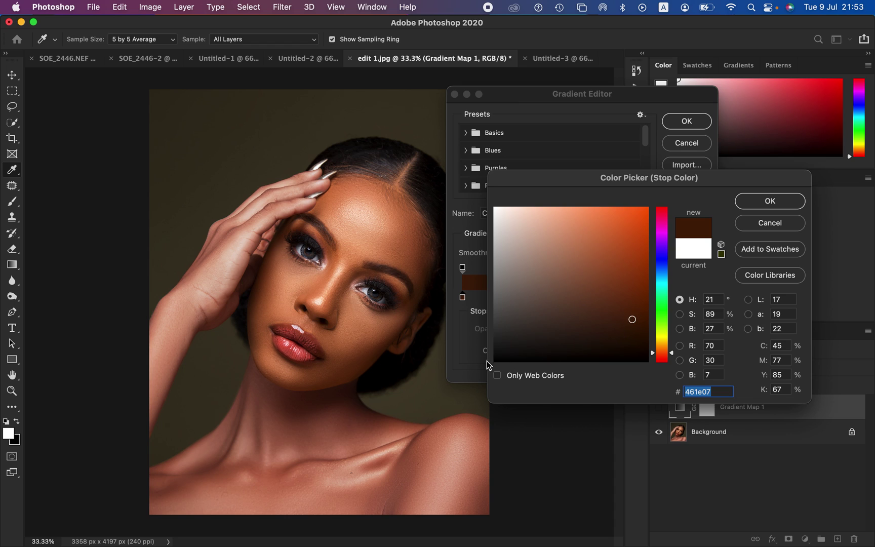
# Confirm the dark brown left stop and set the right stop to pale peach fde4d2
pyautogui.click(770, 201)
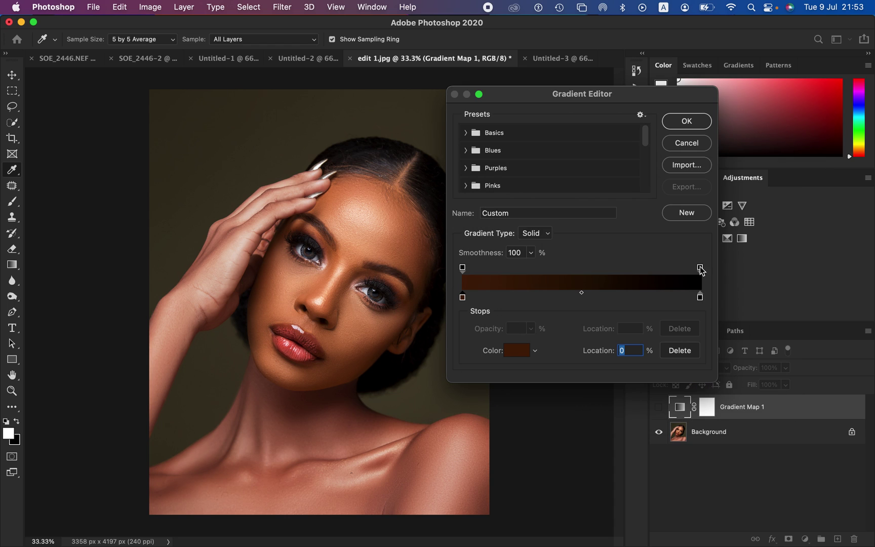
pyautogui.click(701, 296)
pyautogui.click(512, 354)
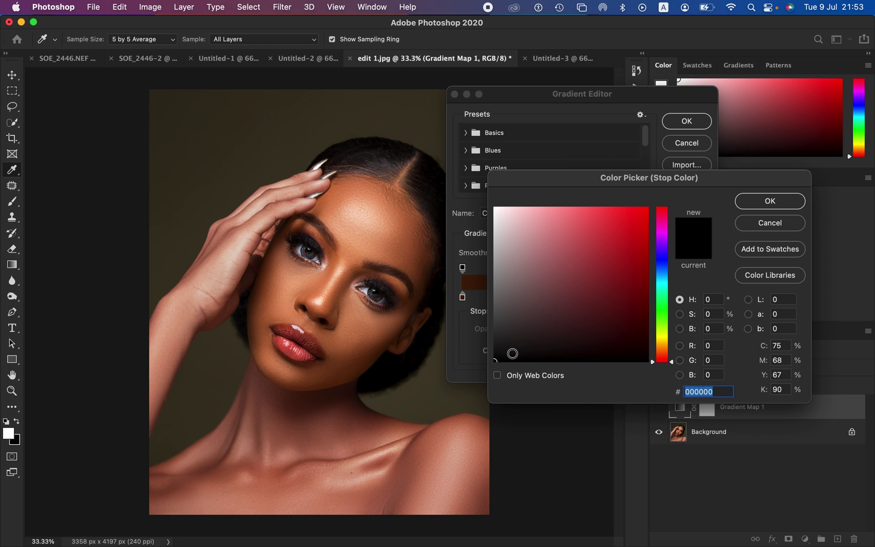
pyautogui.click(323, 298)
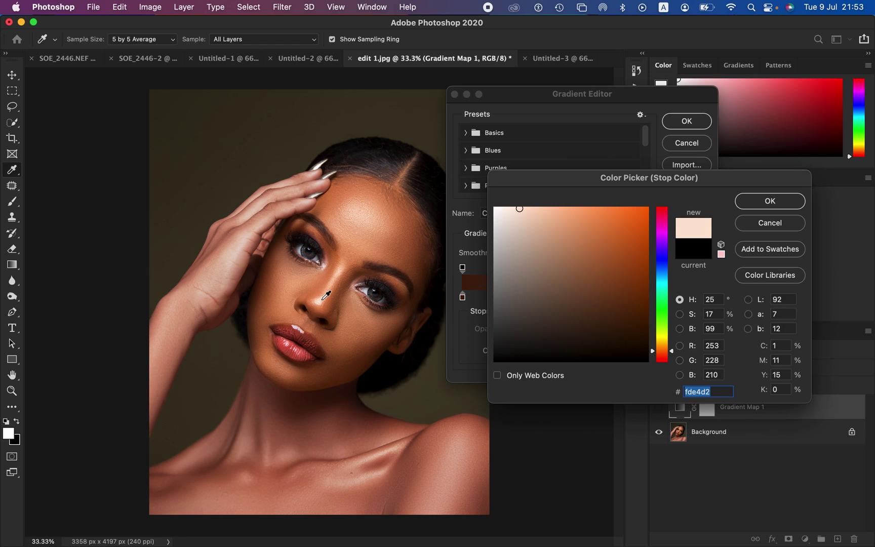
pyautogui.click(767, 200)
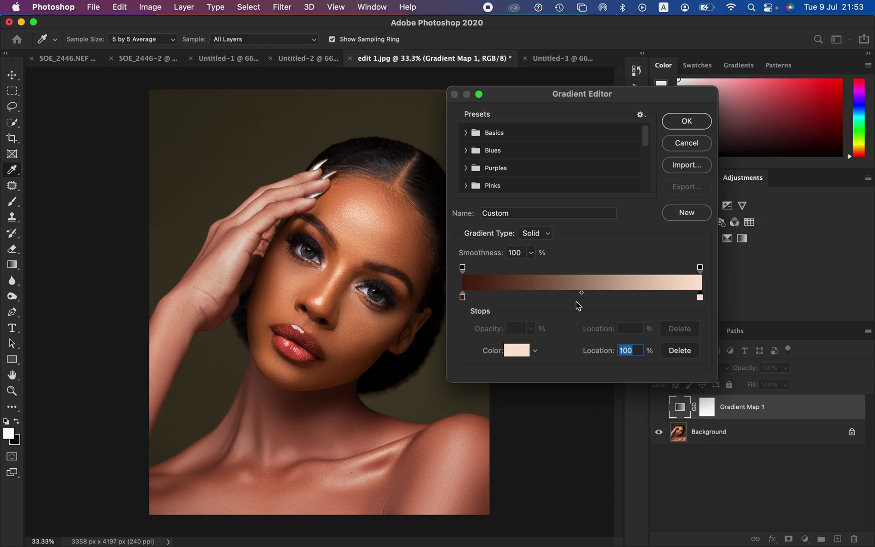
# Add a middle stop at 50% location with tan c0784d sampled from the cheek
pyautogui.click(576, 295)
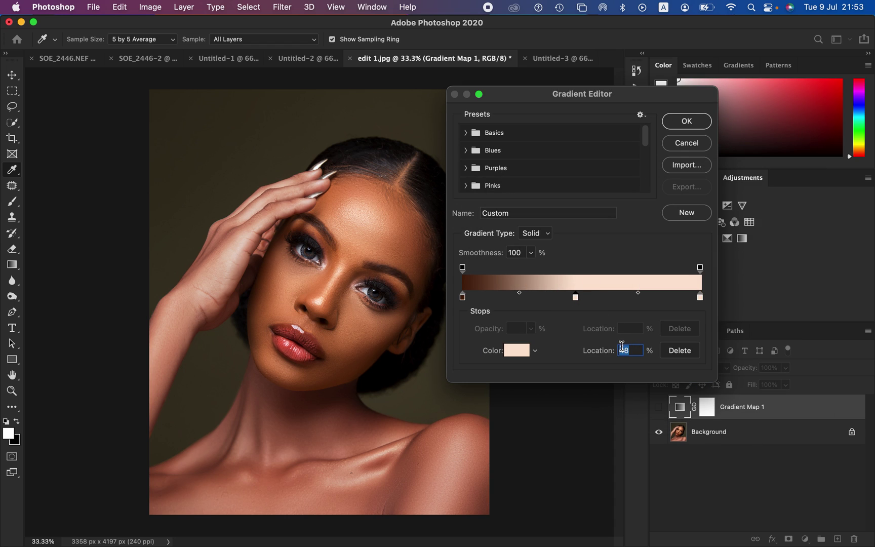
pyautogui.write('50')
pyautogui.click(513, 352)
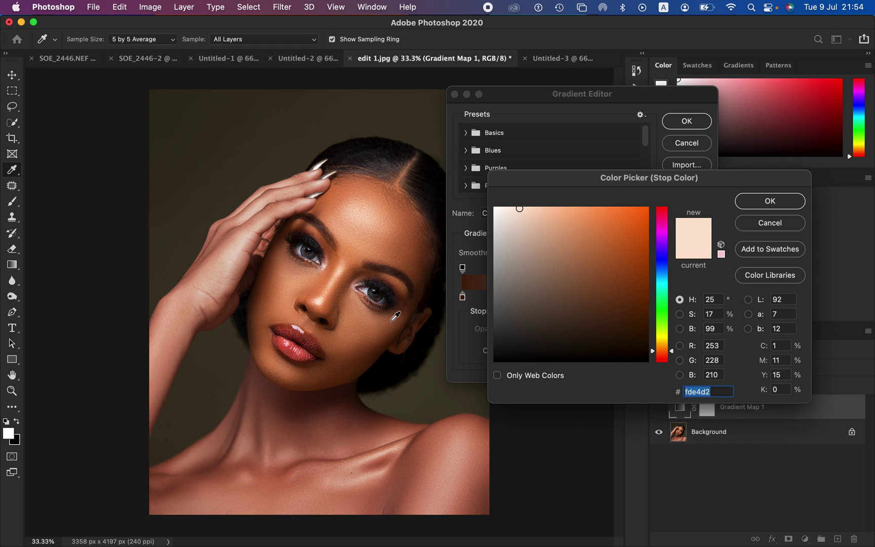
pyautogui.click(365, 321)
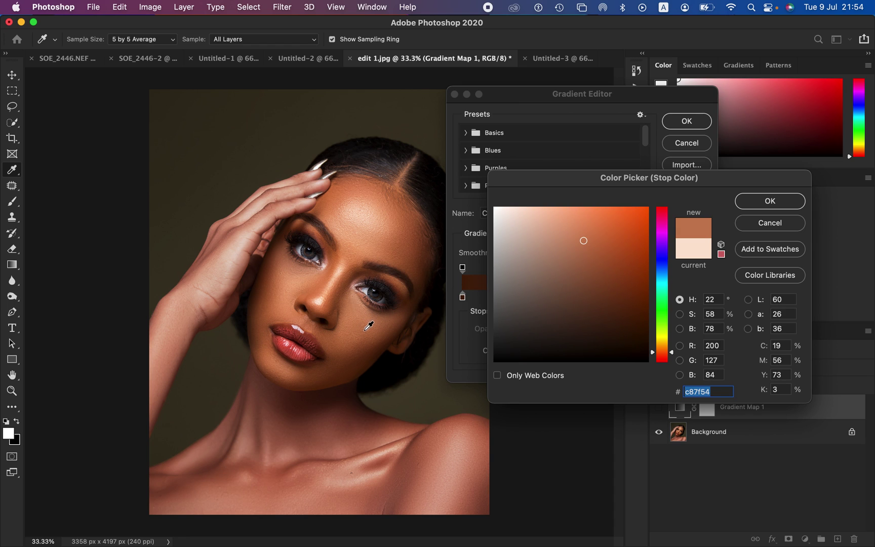
pyautogui.click(365, 326)
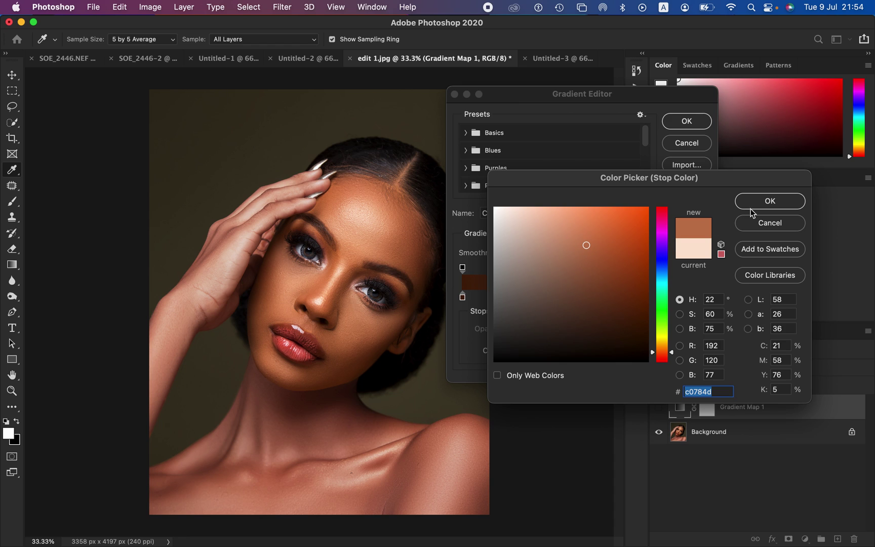
pyautogui.click(767, 205)
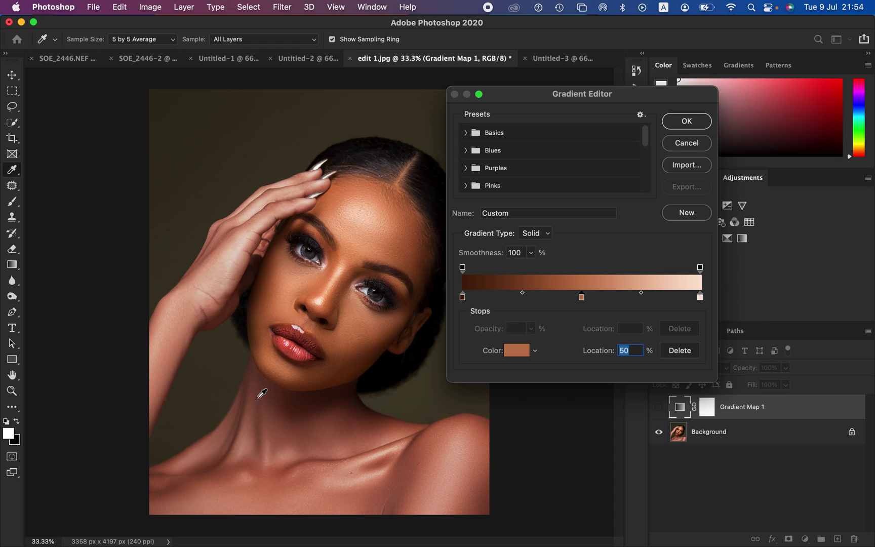
# Accept the gradient, show Gradient Map 1 in Color blend mode, and select its layer mask
pyautogui.click(679, 122)
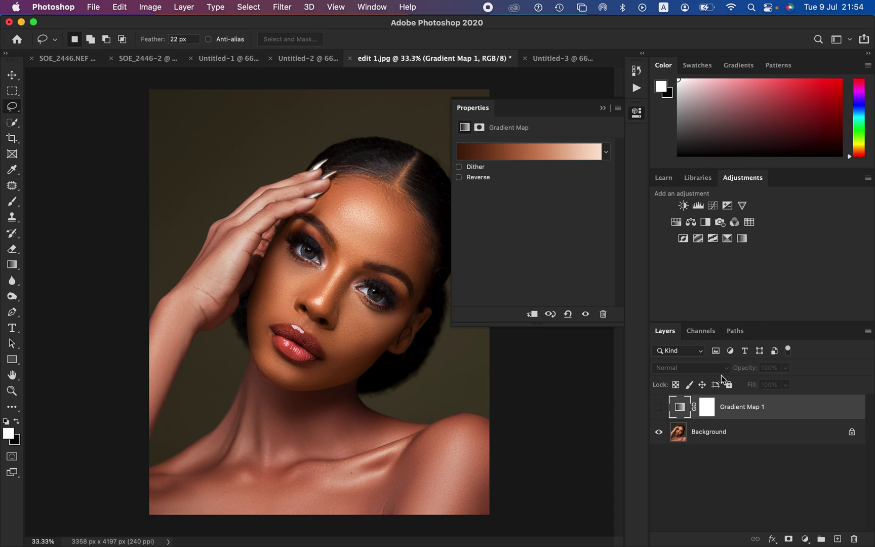
pyautogui.click(659, 408)
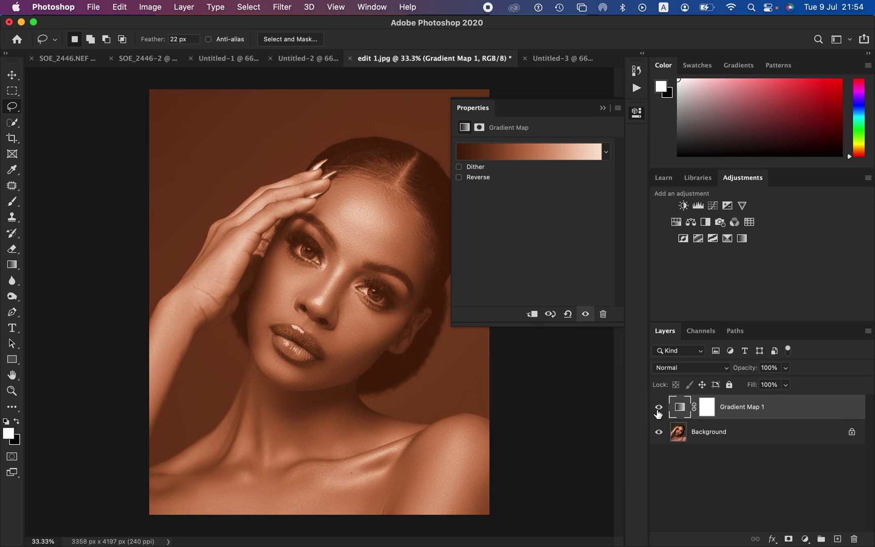
pyautogui.click(695, 370)
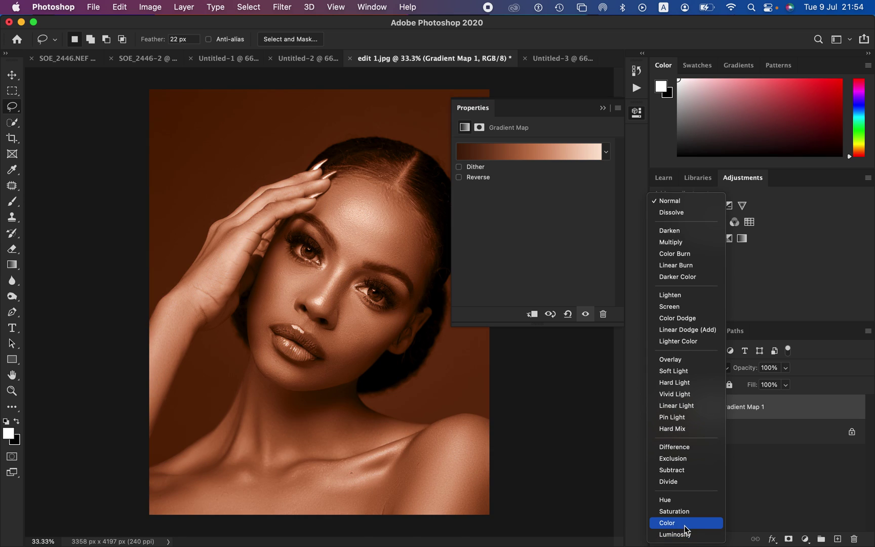
pyautogui.click(684, 526)
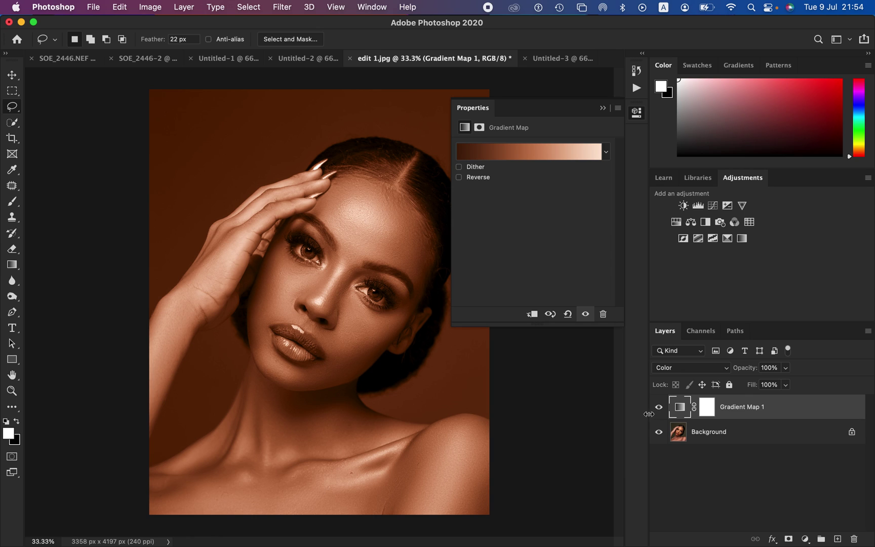
pyautogui.click(706, 411)
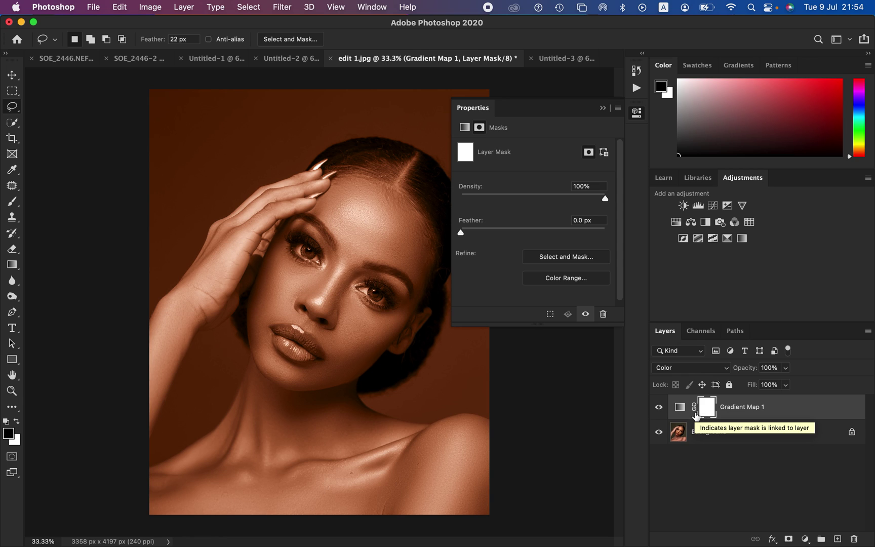
# Invert the mask to black and ready the Brush tool with white and a Soft Round preset
pyautogui.press('super+i')
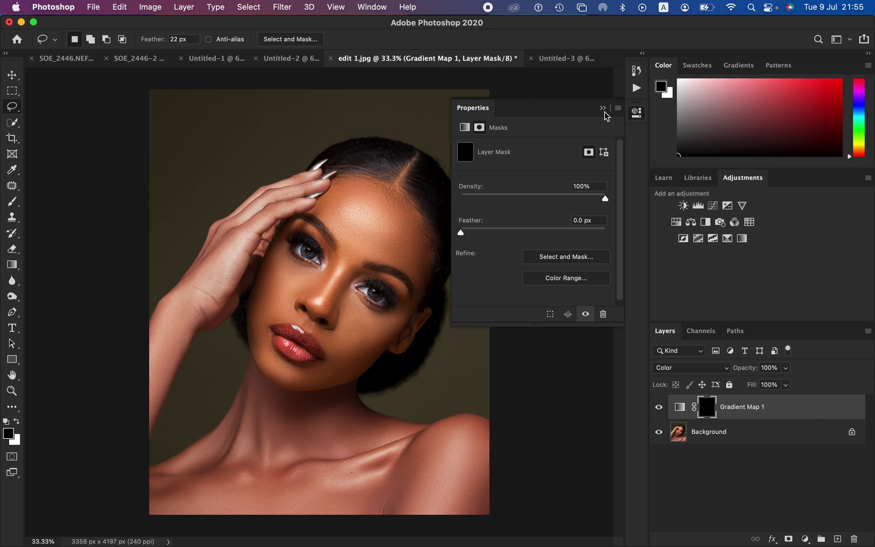
pyautogui.click(603, 109)
pyautogui.click(14, 204)
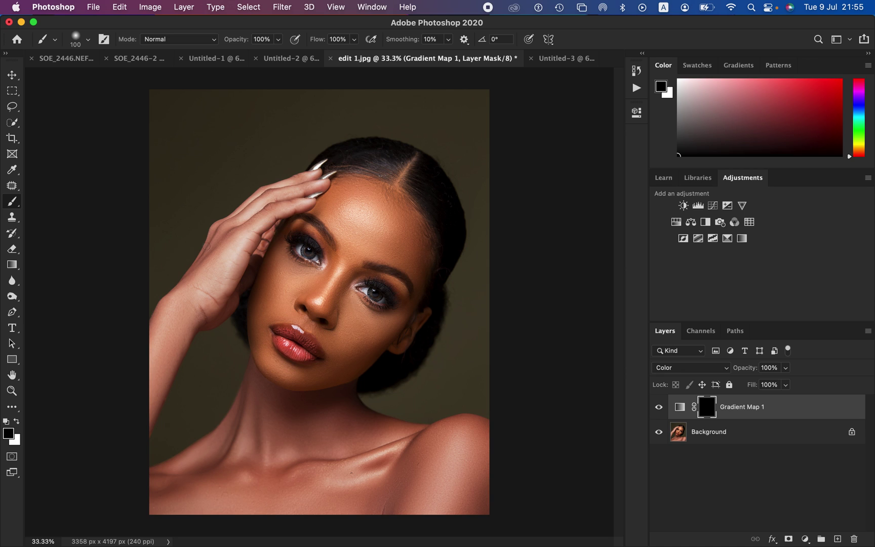
pyautogui.press('x')
pyautogui.click(18, 423)
pyautogui.click(18, 424)
pyautogui.moveTo(20, 206); pyautogui.dragTo(58, 201)
pyautogui.click(89, 40)
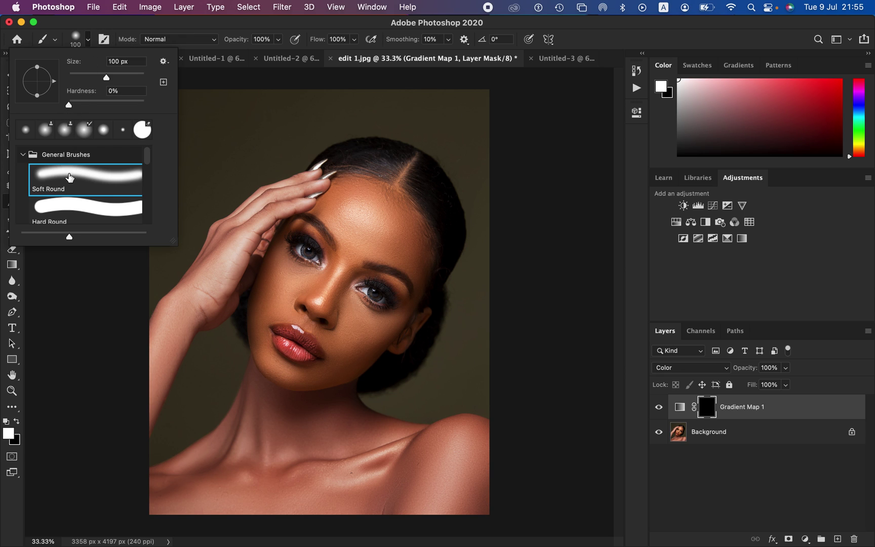
# Paint white on the mask at brush size 300 over the chest, hand, arm and shoulder
pyautogui.click(250, 28)
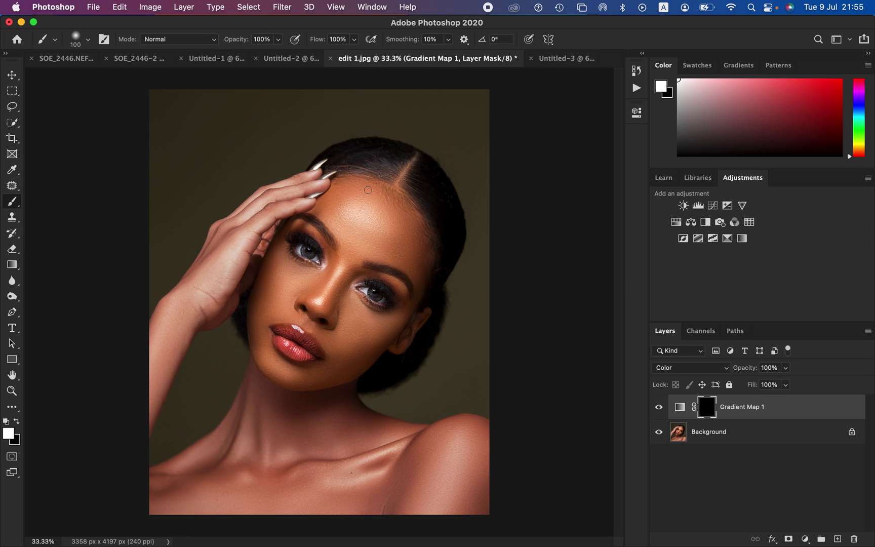
pyautogui.press(']')
pyautogui.press(']')
pyautogui.press(']')
pyautogui.moveTo(314, 505); pyautogui.dragTo(272, 495)
pyautogui.moveTo(180, 306)
pyautogui.mouseDown()
pyautogui.moveTo(245, 226)
pyautogui.moveTo(223, 238)
pyautogui.moveTo(309, 180)
pyautogui.moveTo(245, 207)
pyautogui.moveTo(239, 269)
pyautogui.moveTo(256, 238)
pyautogui.moveTo(255, 244)
pyautogui.moveTo(188, 322)
pyautogui.moveTo(155, 388)
pyautogui.moveTo(144, 434)
pyautogui.moveTo(229, 473)
pyautogui.moveTo(187, 493)
pyautogui.moveTo(162, 483)
pyautogui.moveTo(244, 469)
pyautogui.moveTo(310, 484)
pyautogui.moveTo(389, 484)
pyautogui.moveTo(380, 474)
pyautogui.moveTo(437, 442)
pyautogui.moveTo(486, 453)
pyautogui.mouseUp()
pyautogui.moveTo(290, 217)
pyautogui.mouseDown()
pyautogui.moveTo(318, 177)
pyautogui.moveTo(260, 209)
pyautogui.moveTo(247, 237)
pyautogui.moveTo(183, 287)
pyautogui.moveTo(172, 313)
pyautogui.moveTo(180, 321)
pyautogui.moveTo(210, 308)
pyautogui.moveTo(181, 327)
pyautogui.moveTo(168, 389)
pyautogui.mouseUp()
pyautogui.moveTo(362, 441)
pyautogui.mouseDown()
pyautogui.moveTo(413, 472)
pyautogui.moveTo(469, 469)
pyautogui.moveTo(453, 425)
pyautogui.moveTo(442, 452)
pyautogui.mouseUp()
# Paint black at brush size 150 to remove the orange halo along the hand and forearm
pyautogui.press('super+equal')
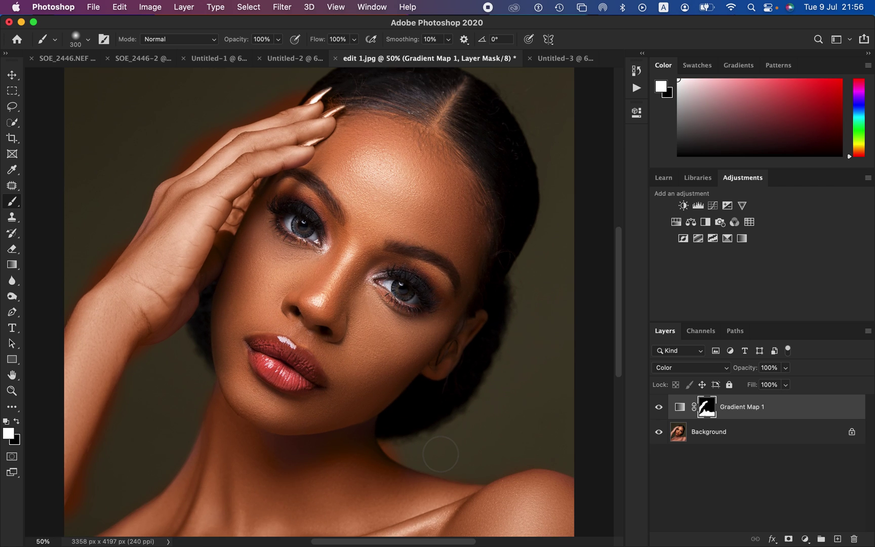
pyautogui.click(17, 421)
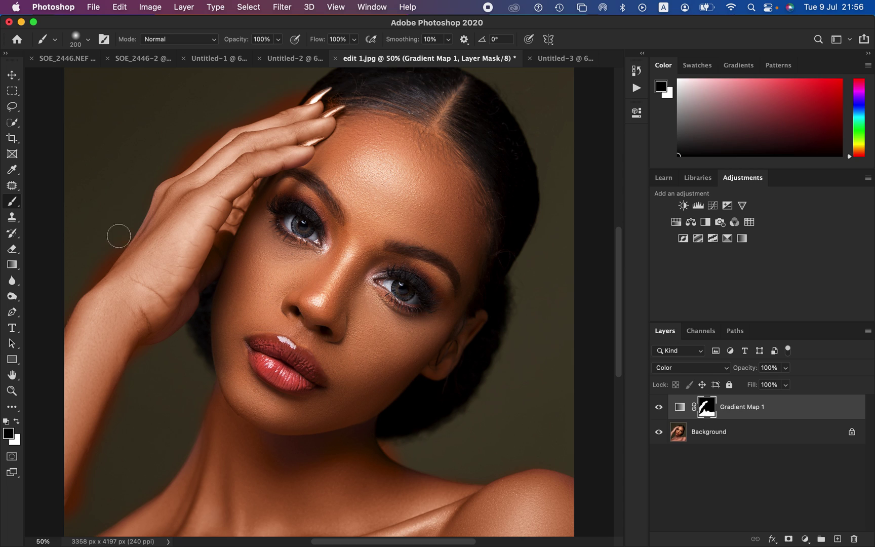
pyautogui.press('[')
pyautogui.press('[')
pyautogui.press('[')
pyautogui.press('[')
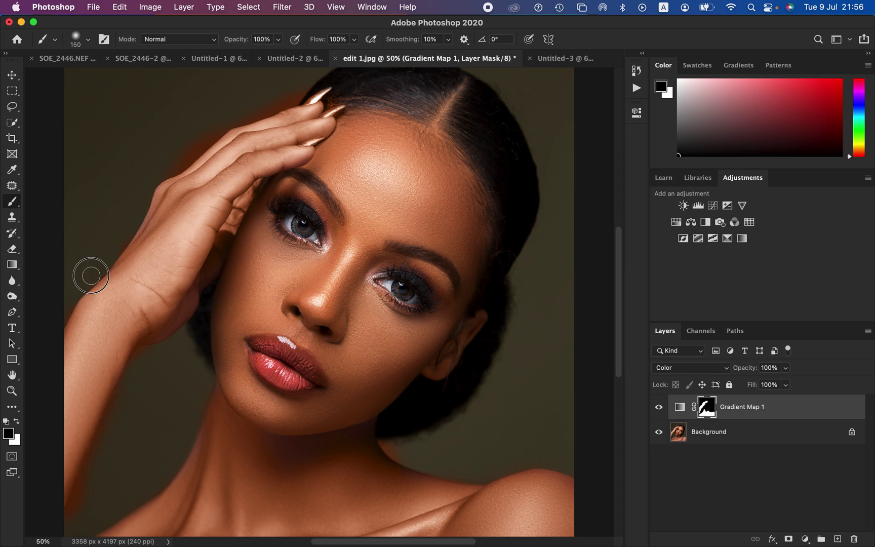
pyautogui.moveTo(184, 152)
pyautogui.mouseDown()
pyautogui.moveTo(248, 105)
pyautogui.moveTo(285, 94)
pyautogui.mouseUp()
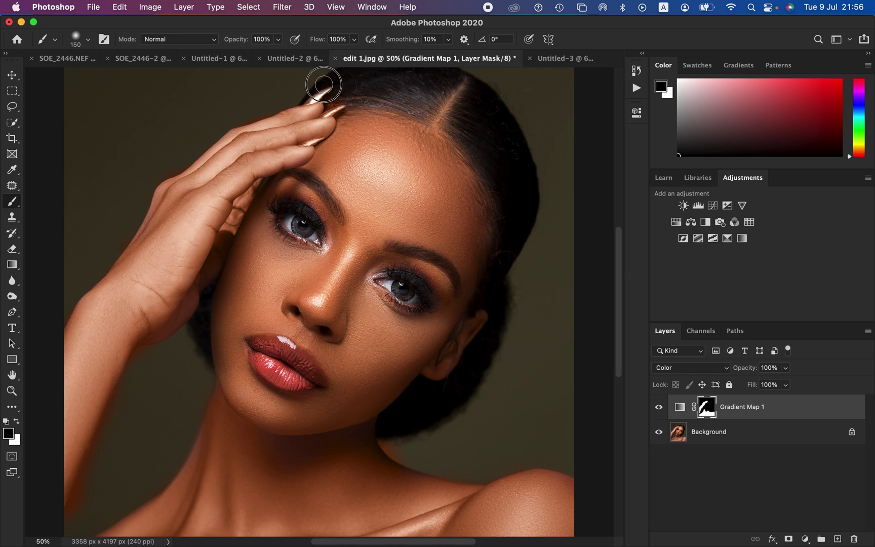
pyautogui.click(79, 270)
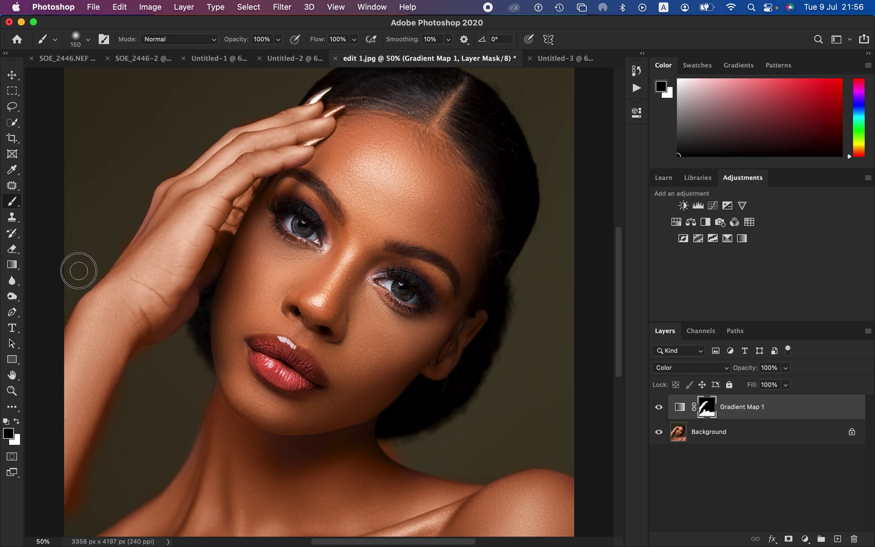
pyautogui.moveTo(147, 380)
pyautogui.mouseDown()
pyautogui.moveTo(141, 361)
pyautogui.moveTo(64, 526)
pyautogui.mouseUp()
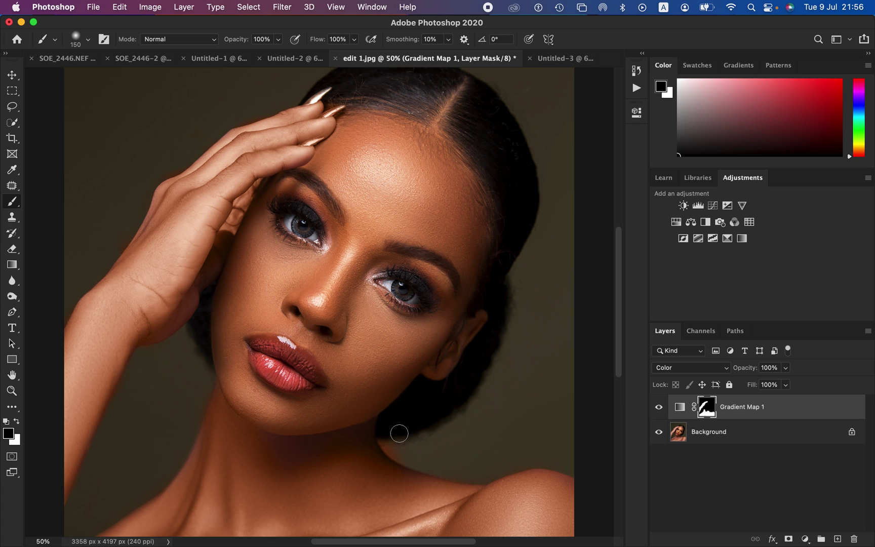
pyautogui.moveTo(398, 430); pyautogui.dragTo(401, 451)
pyautogui.press('super+0')
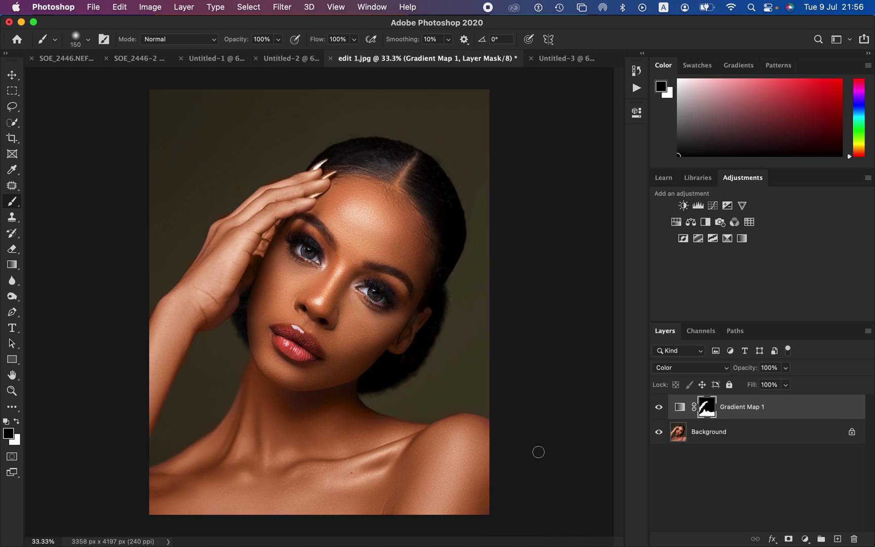
# Toggle Gradient Map 1 to compare, lower its opacity to 94%, then delete the layer
pyautogui.click(659, 408)
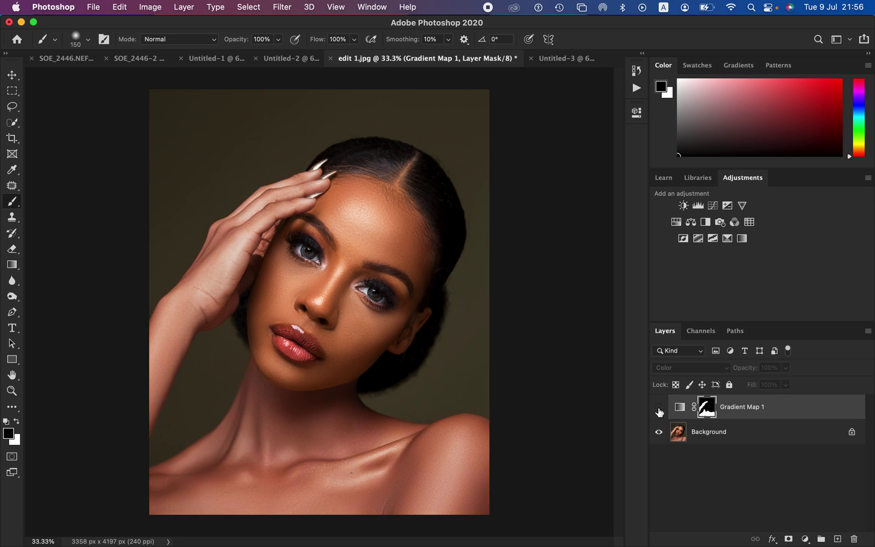
pyautogui.click(659, 408)
pyautogui.moveTo(752, 372)
pyautogui.mouseDown()
pyautogui.moveTo(736, 372)
pyautogui.moveTo(749, 371)
pyautogui.mouseUp()
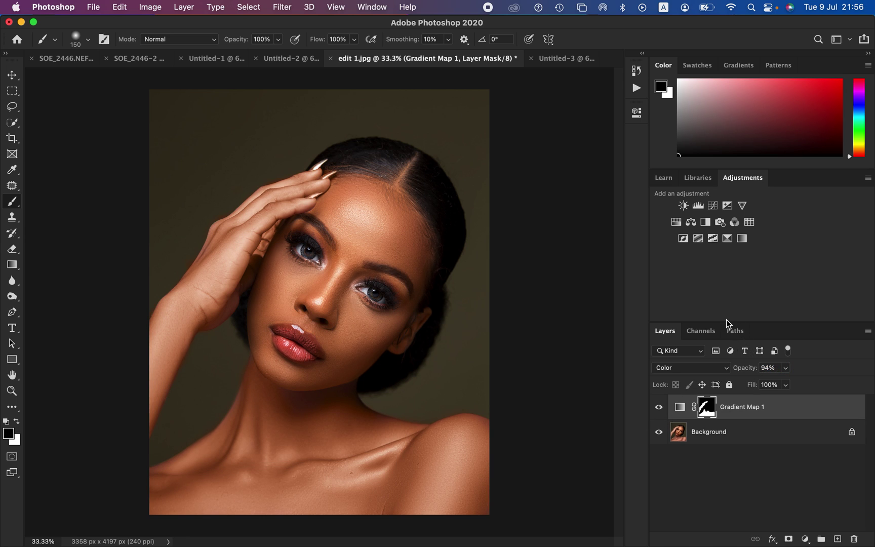
pyautogui.click(659, 408)
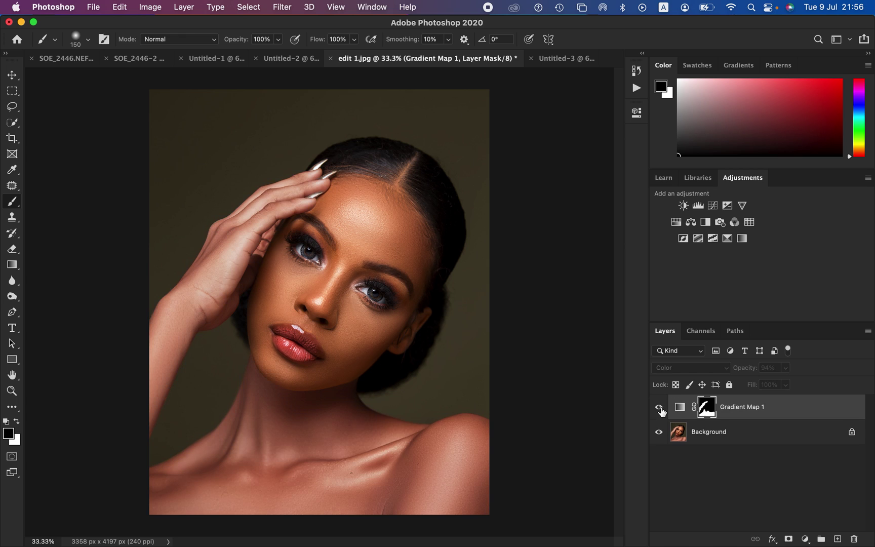
pyautogui.click(659, 408)
pyautogui.moveTo(803, 407); pyautogui.dragTo(855, 539)
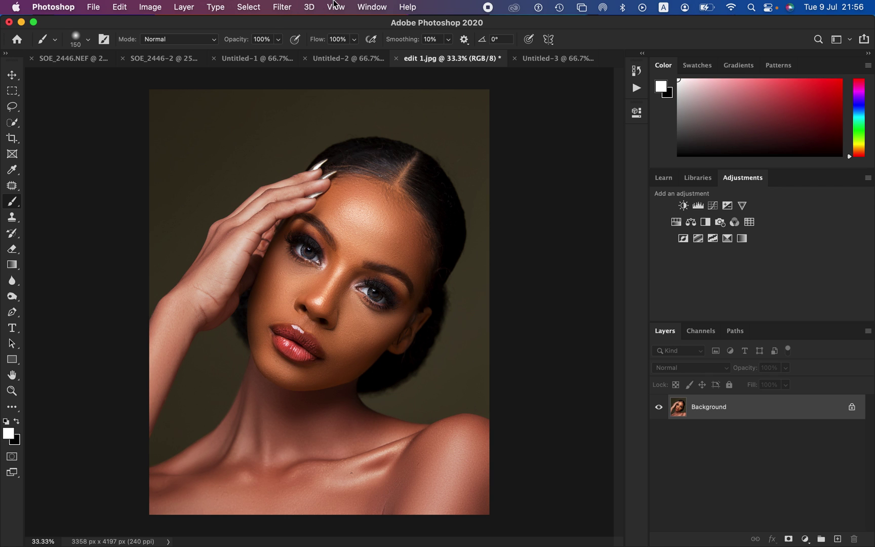
# Open the Actions panel and create a new action set named 'even color'
pyautogui.click(372, 7)
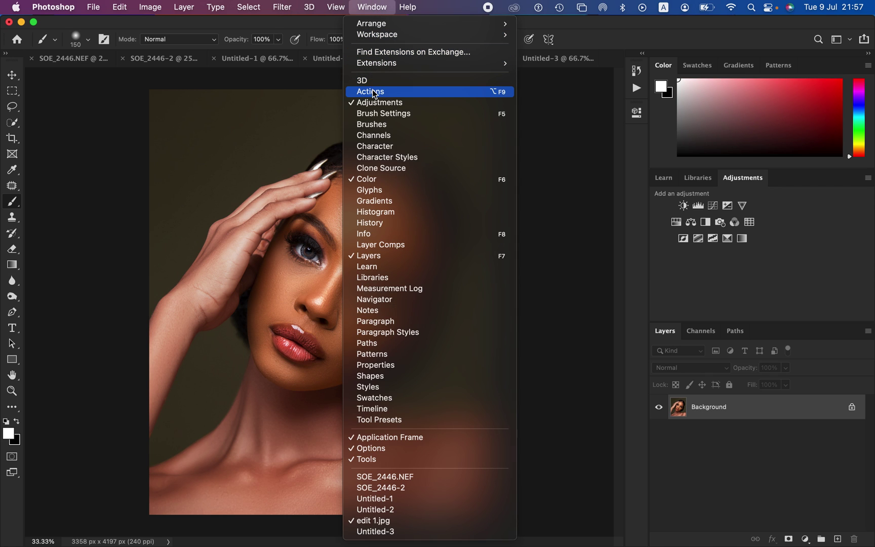
pyautogui.click(374, 93)
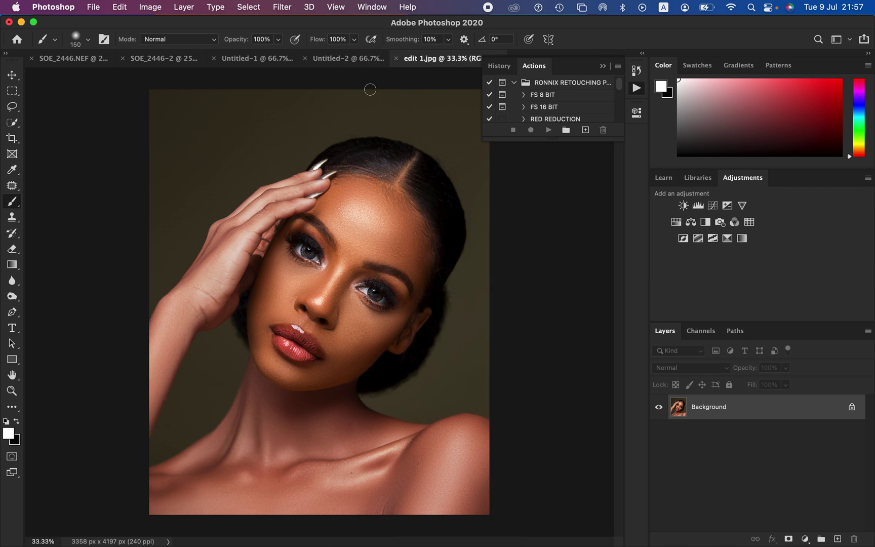
pyautogui.moveTo(534, 144)
pyautogui.mouseDown()
pyautogui.moveTo(537, 187)
pyautogui.moveTo(549, 200)
pyautogui.mouseUp()
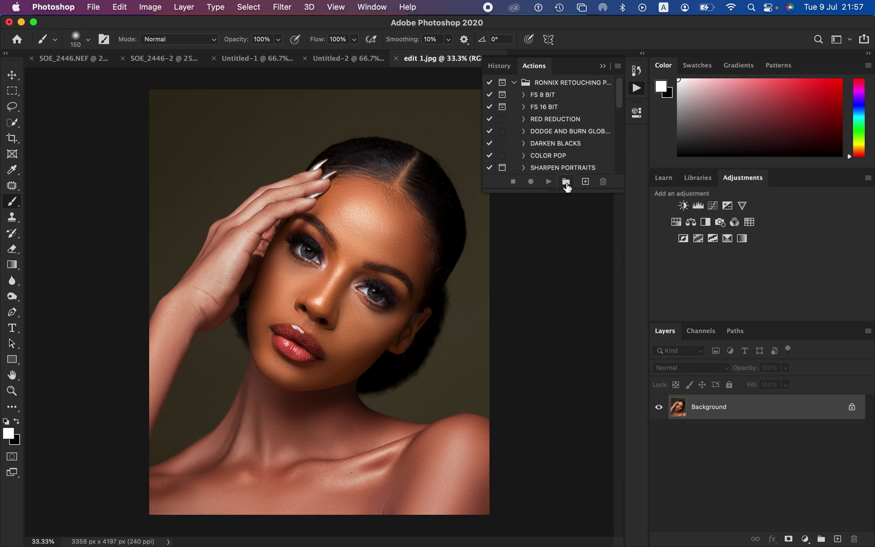
pyautogui.click(566, 182)
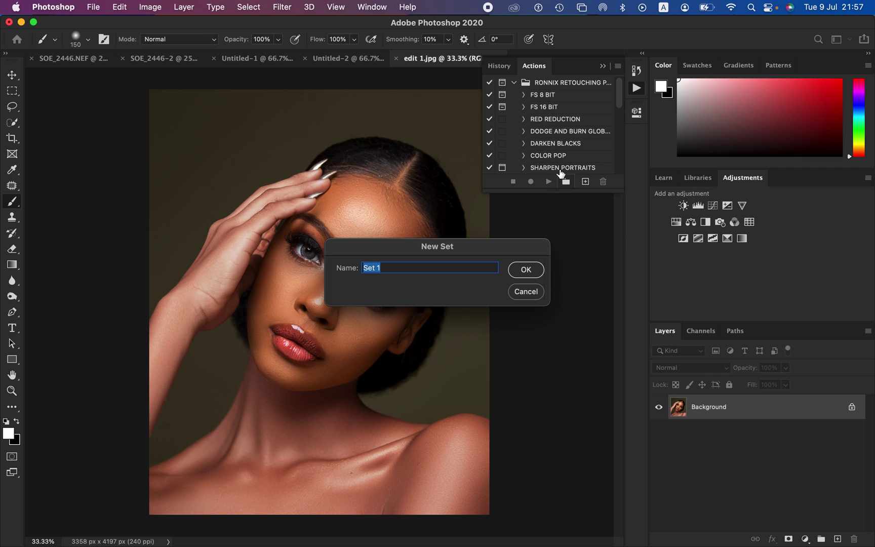
pyautogui.write('even color')
pyautogui.click(529, 271)
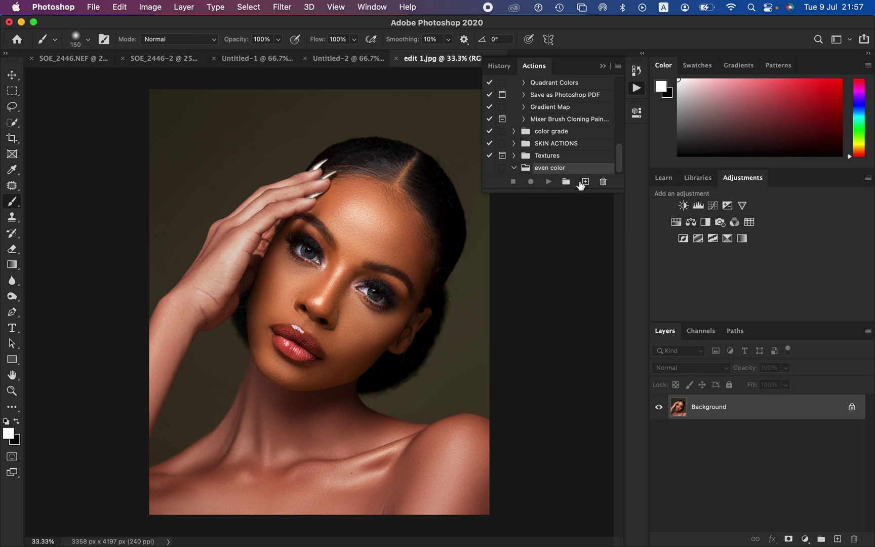
# Name a new action 'even color action' in the even color set, no function key, colored Orange
pyautogui.click(585, 182)
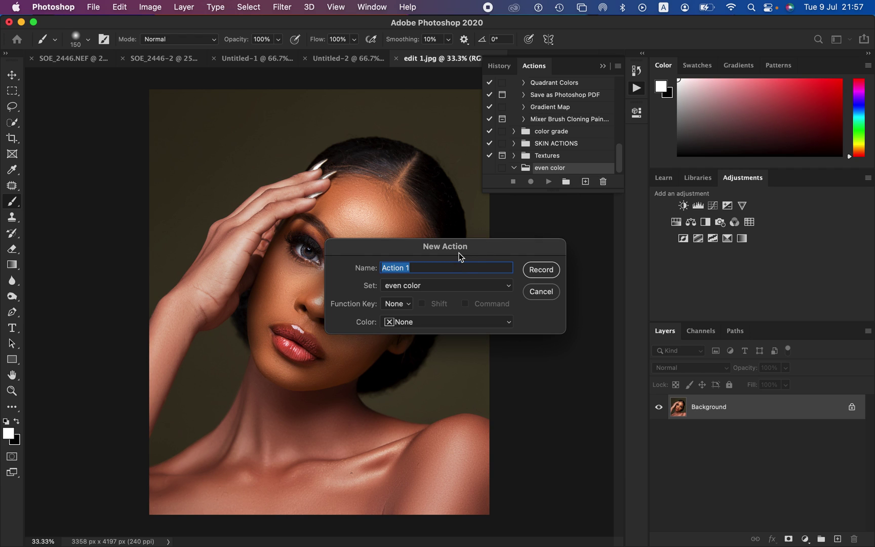
pyautogui.write('even color a')
pyautogui.click(423, 287)
pyautogui.click(426, 286)
pyautogui.click(400, 303)
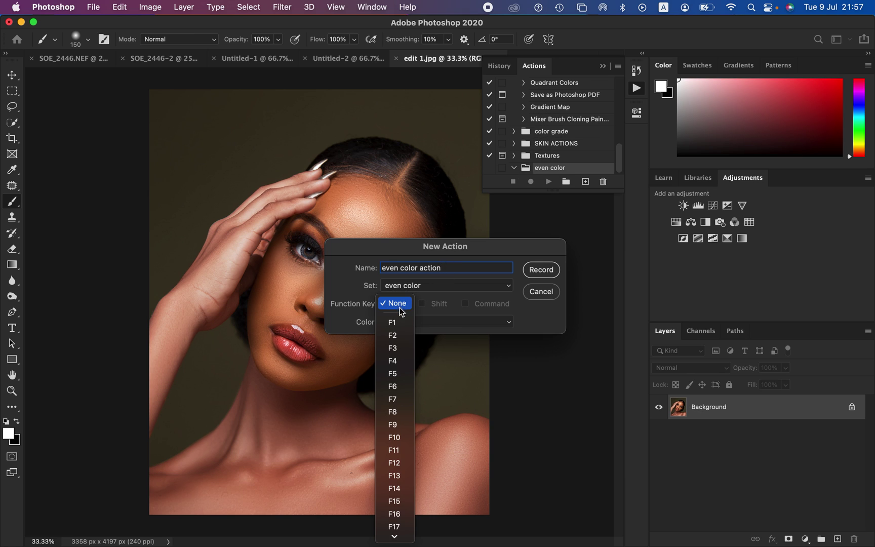
pyautogui.click(398, 306)
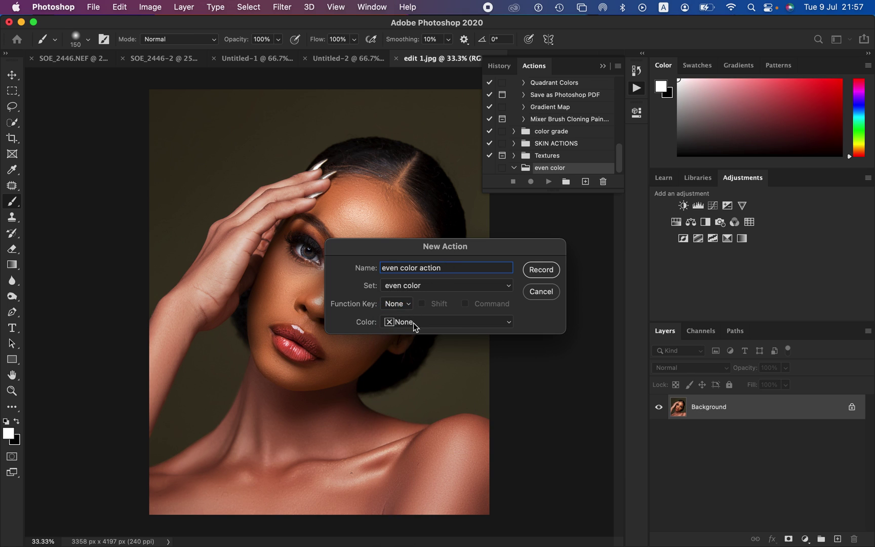
pyautogui.click(413, 322)
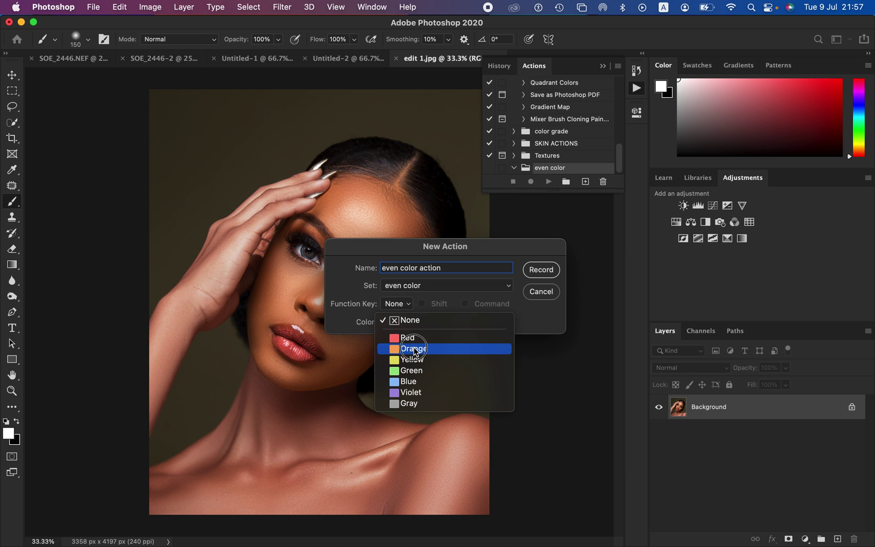
pyautogui.click(414, 349)
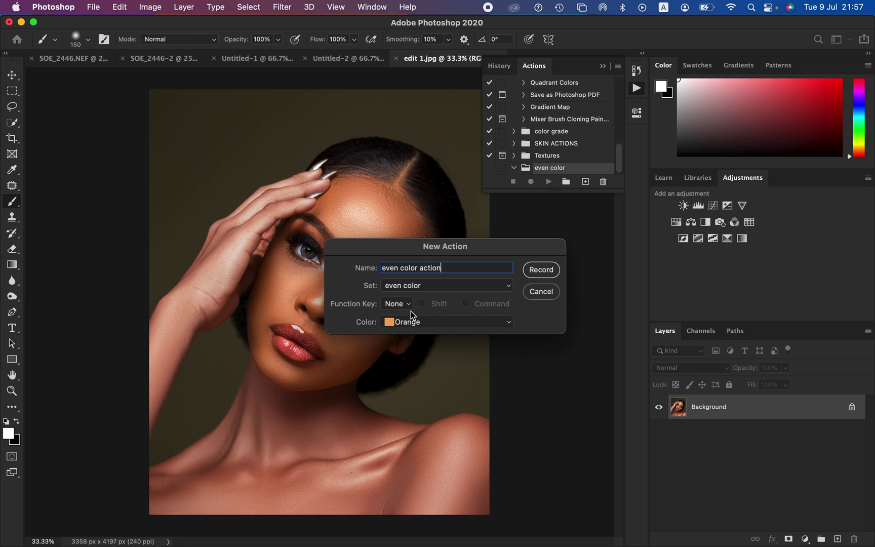
# Start recording the even color action and add a Gradient Map adjustment layer
pyautogui.click(538, 271)
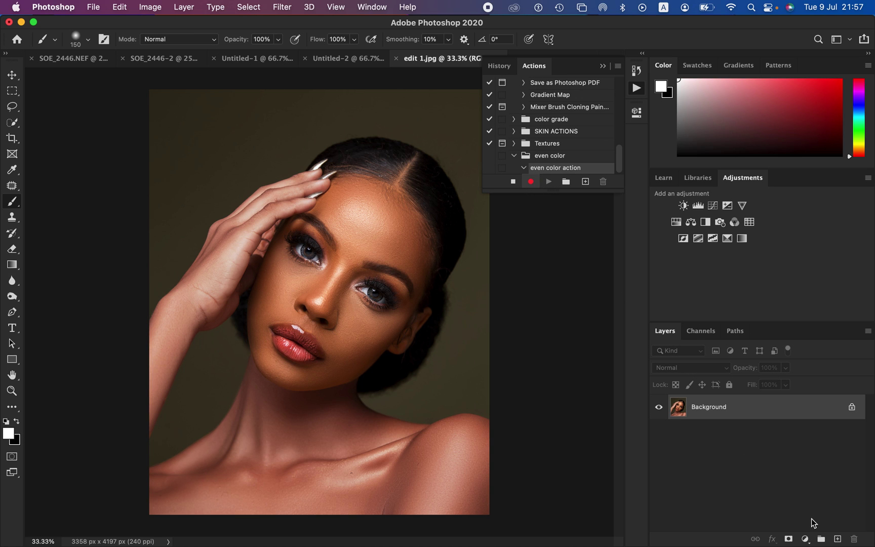
pyautogui.click(805, 540)
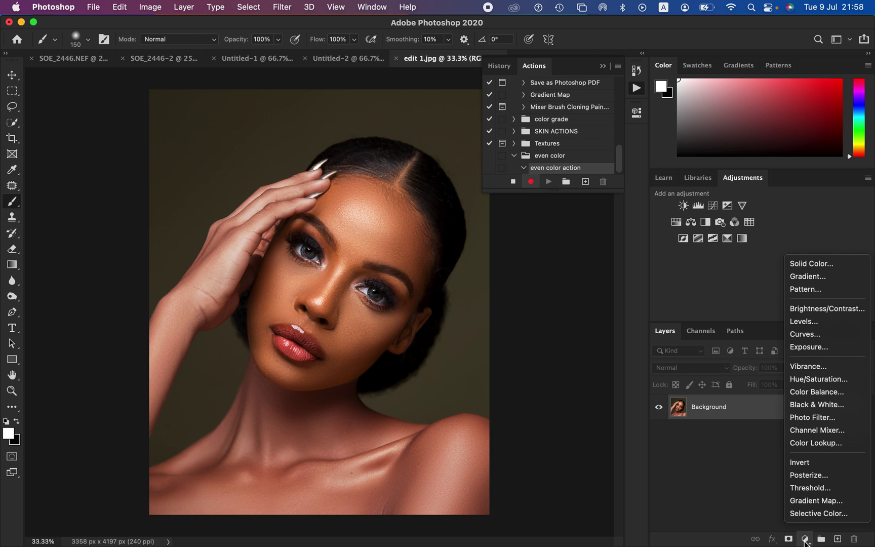
pyautogui.click(816, 500)
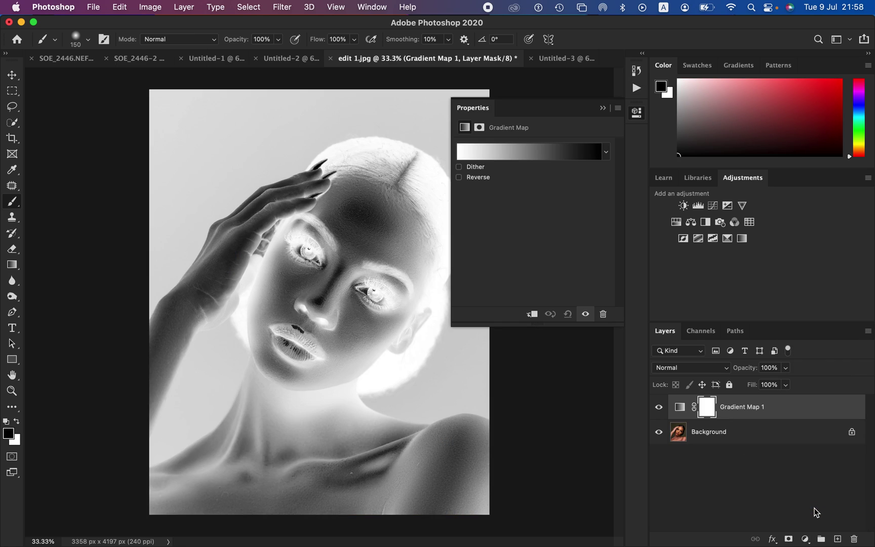
# Hide Gradient Map 1 and bring up its gradient in the Gradient Editor
pyautogui.click(679, 407)
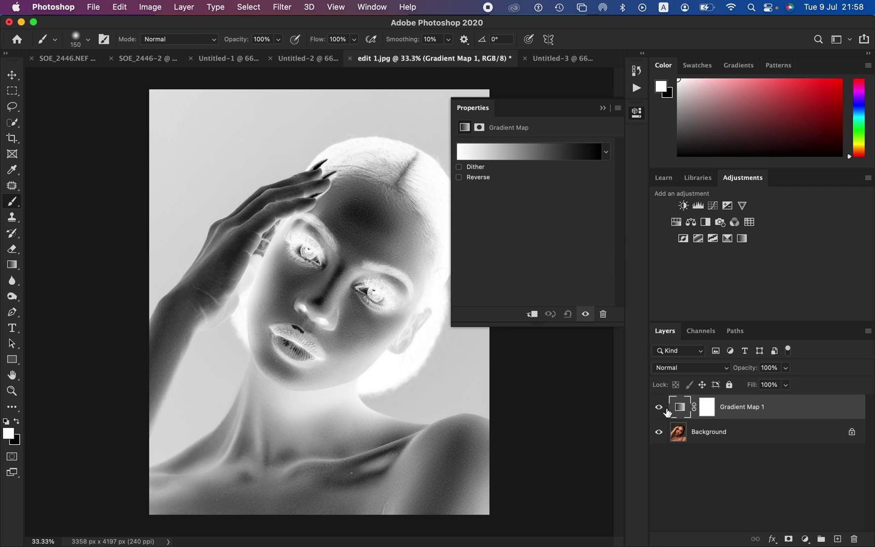
pyautogui.click(658, 408)
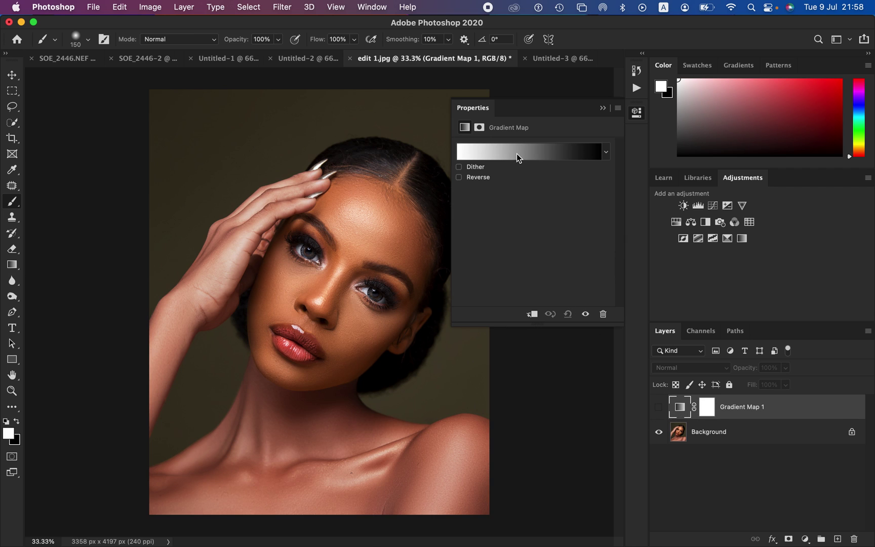
pyautogui.click(517, 153)
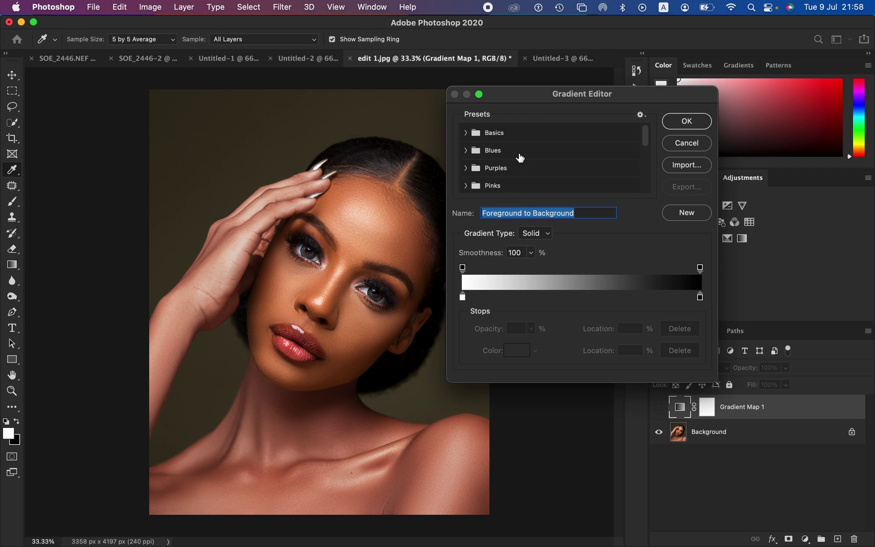
# Set the gradient's left stop to dark brown 5e2b11 sampled from the skin
pyautogui.click(463, 297)
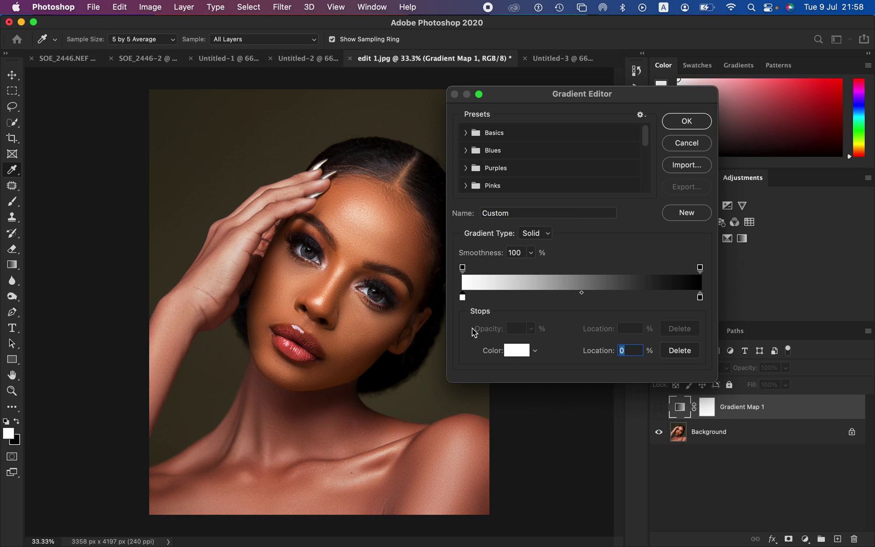
pyautogui.click(516, 350)
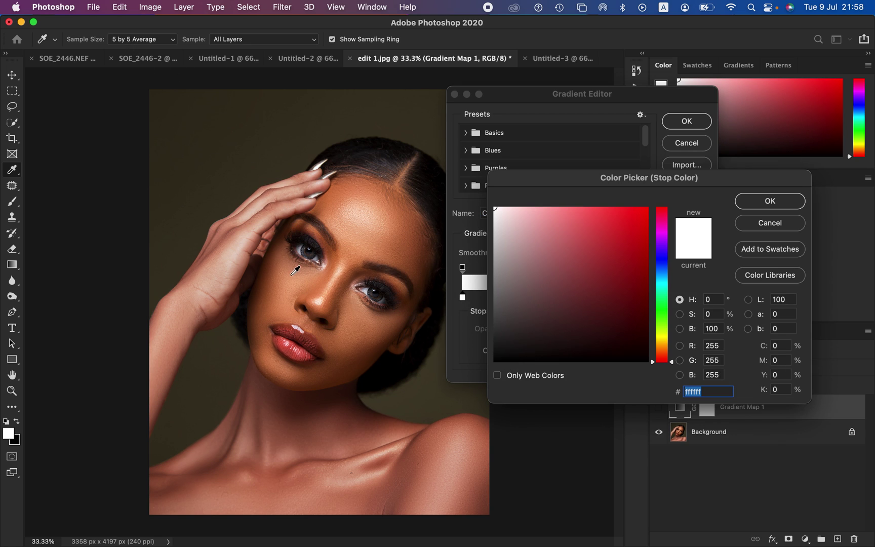
pyautogui.click(270, 269)
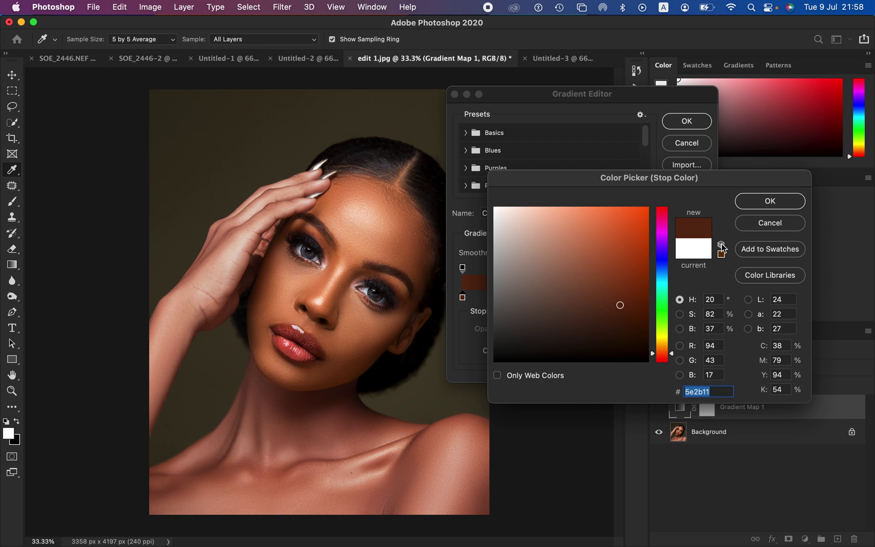
pyautogui.click(777, 203)
# Set the right stop to the light peach sampled from the nose highlight
pyautogui.click(700, 298)
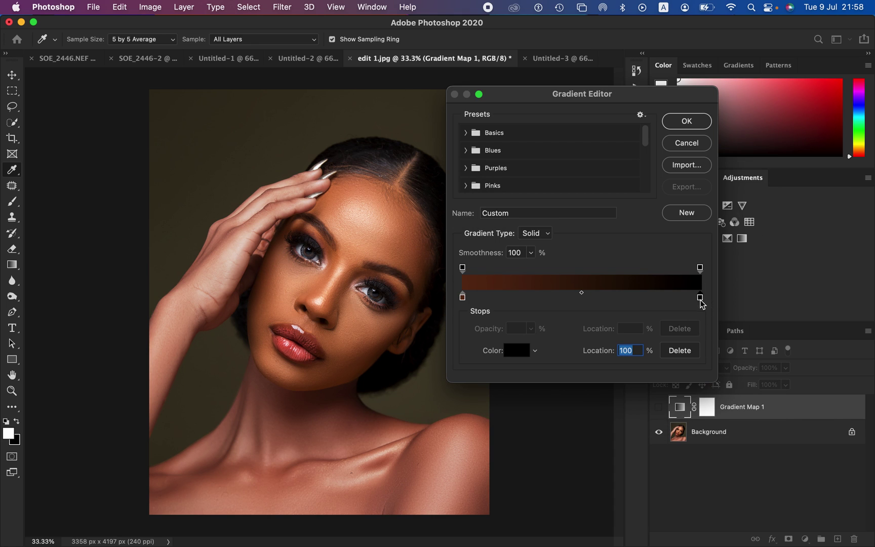
pyautogui.click(519, 354)
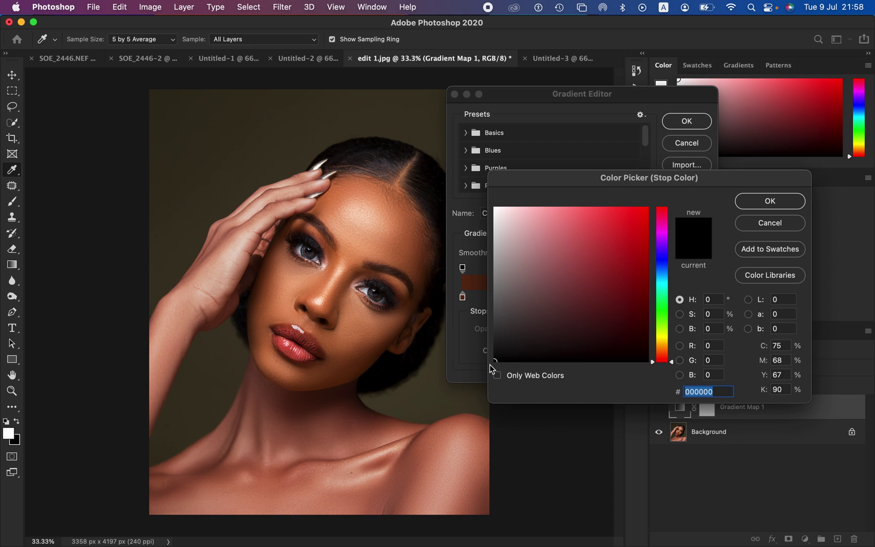
pyautogui.click(324, 300)
pyautogui.click(774, 203)
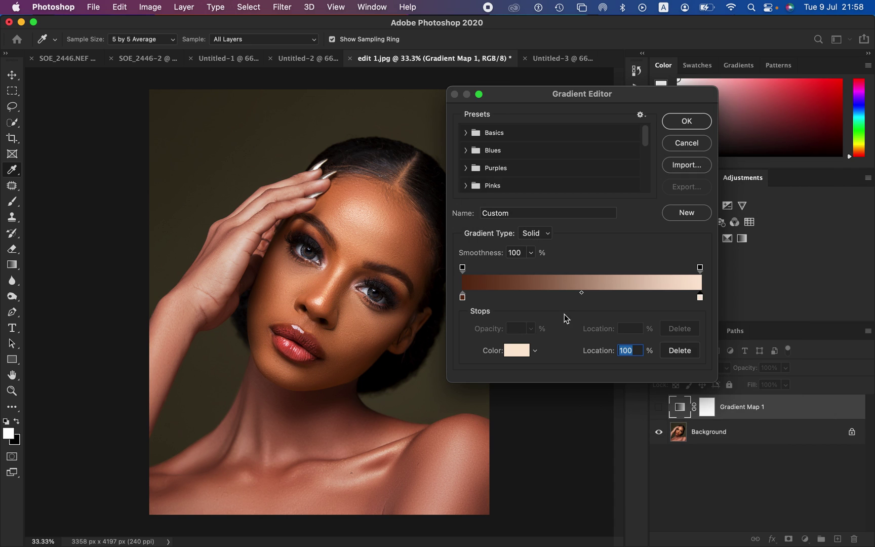
# Add a 50% middle stop sampled from darker skin brown and apply the gradient
pyautogui.click(571, 298)
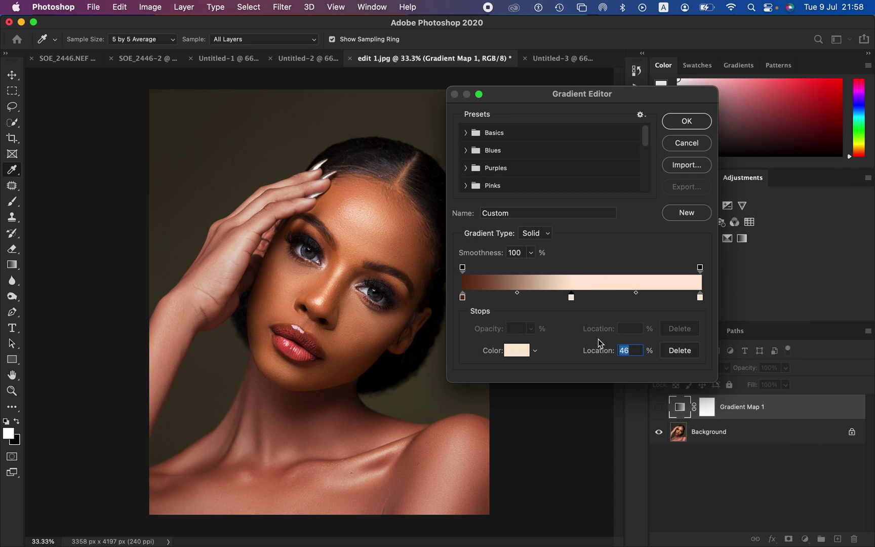
pyautogui.write('50')
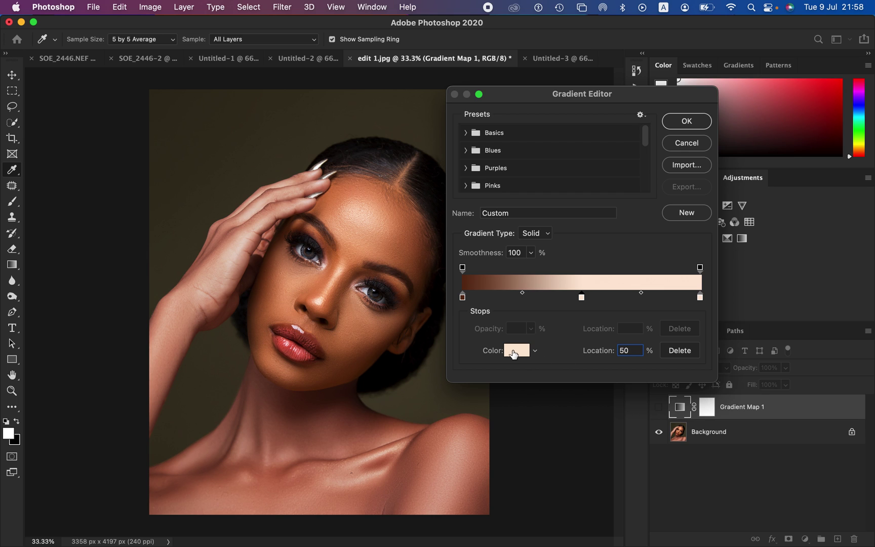
pyautogui.click(513, 354)
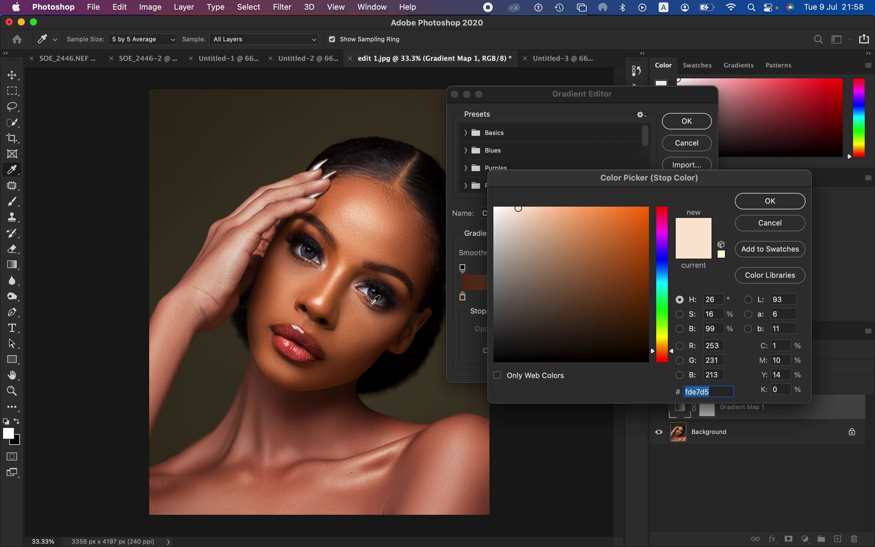
pyautogui.click(361, 326)
pyautogui.click(769, 201)
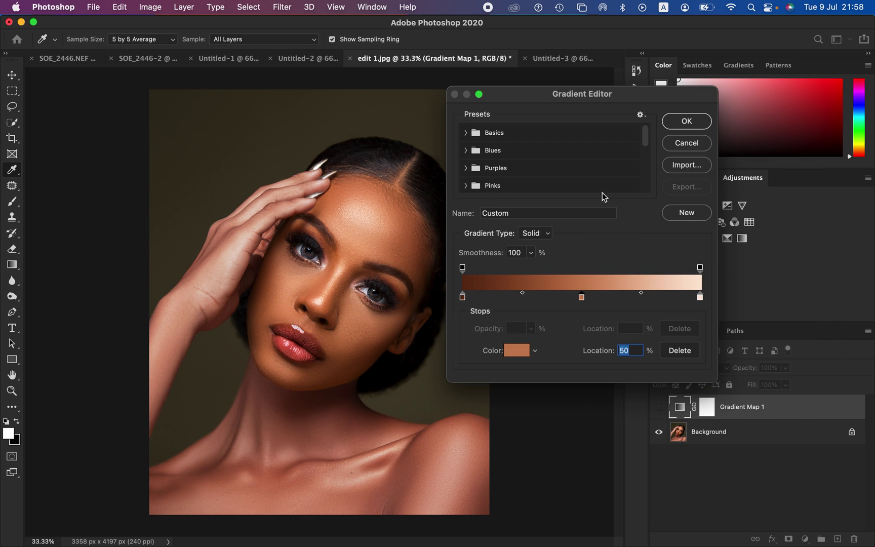
pyautogui.click(686, 121)
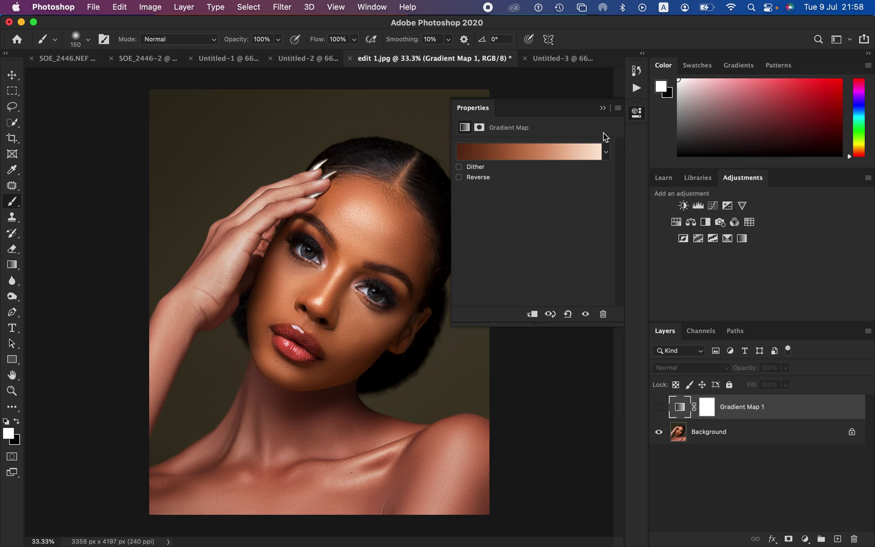
# Stop recording the even color action, delete Gradient Map 1, and select the action
pyautogui.click(603, 107)
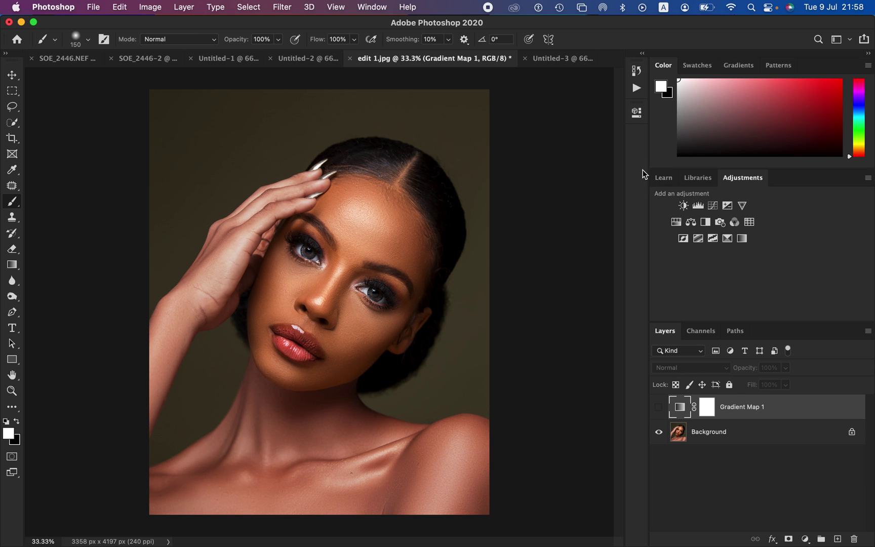
pyautogui.click(637, 89)
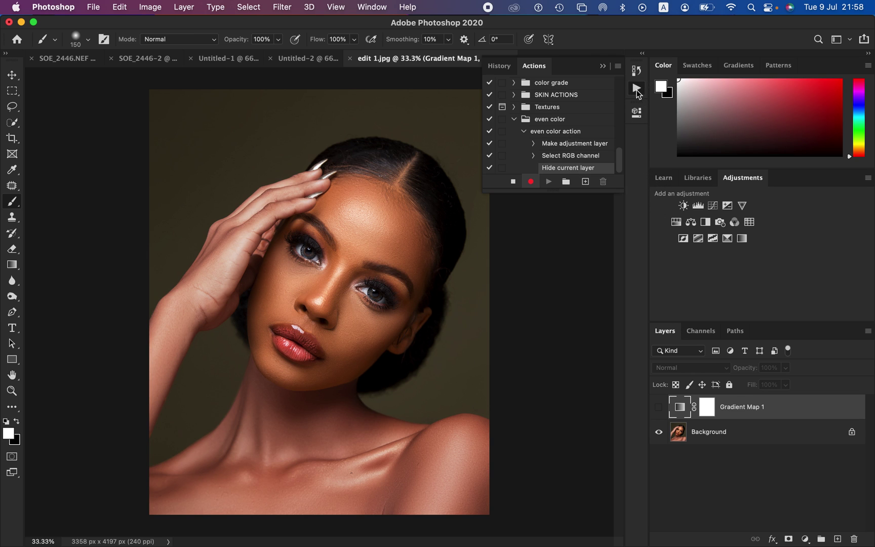
pyautogui.click(513, 182)
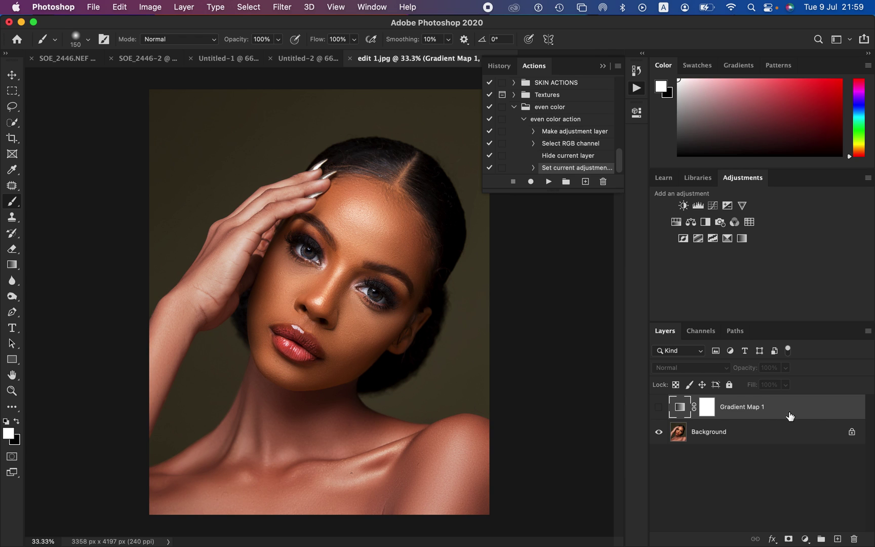
pyautogui.moveTo(820, 411); pyautogui.dragTo(854, 539)
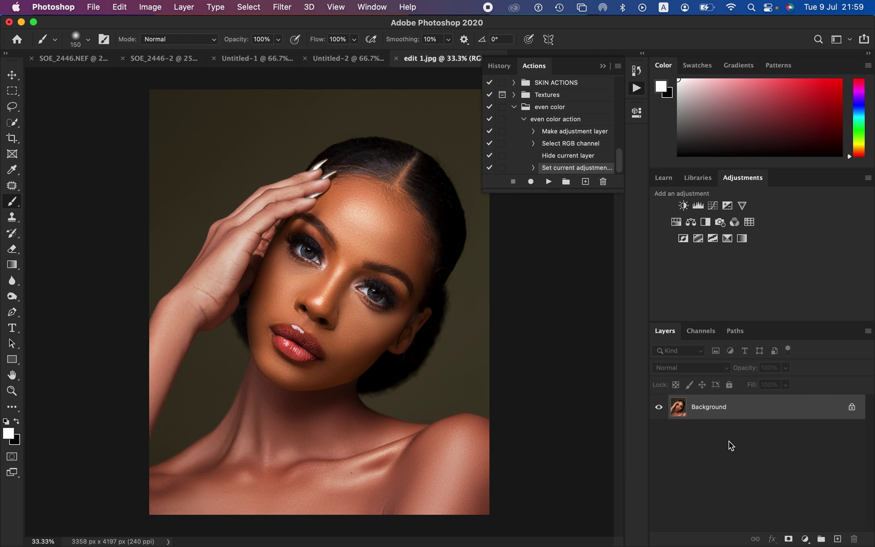
pyautogui.click(544, 124)
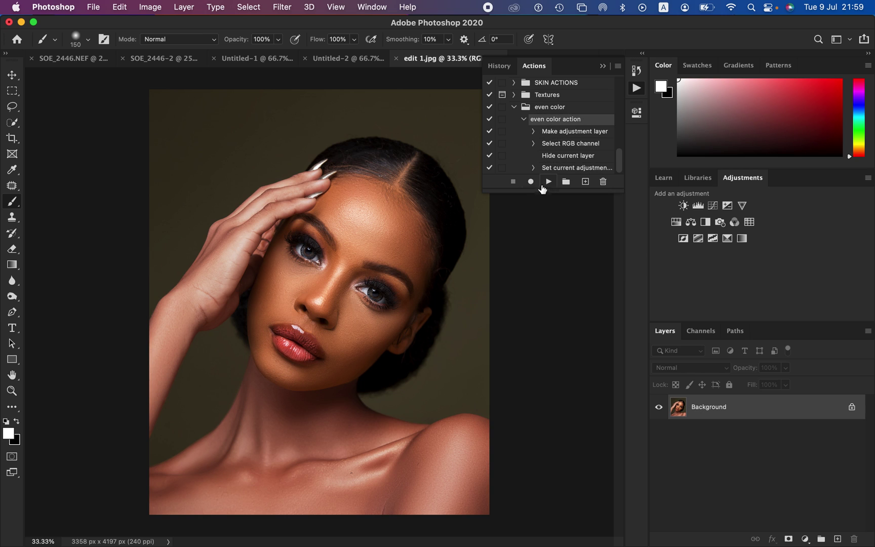
# Replay the even color action, then make Gradient Map 1 visible in Color blend mode
pyautogui.click(548, 182)
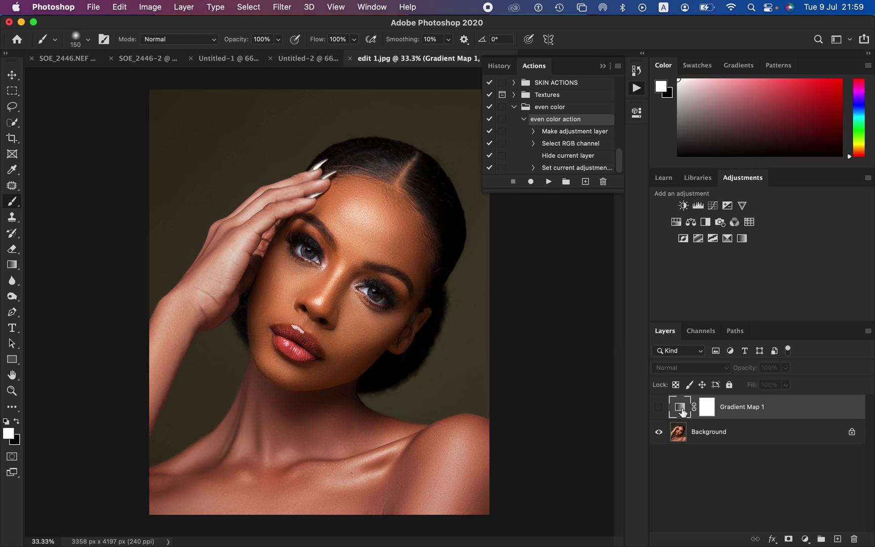
pyautogui.click(706, 411)
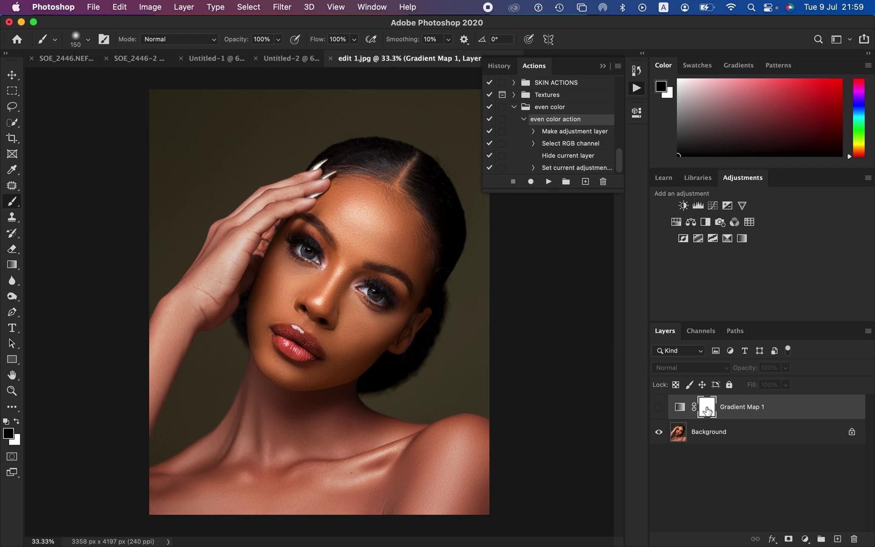
pyautogui.click(658, 406)
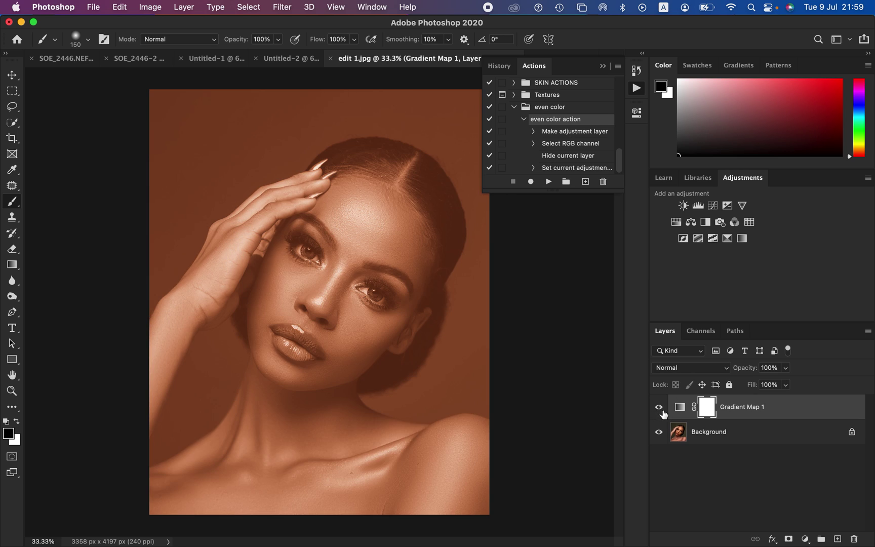
pyautogui.click(688, 370)
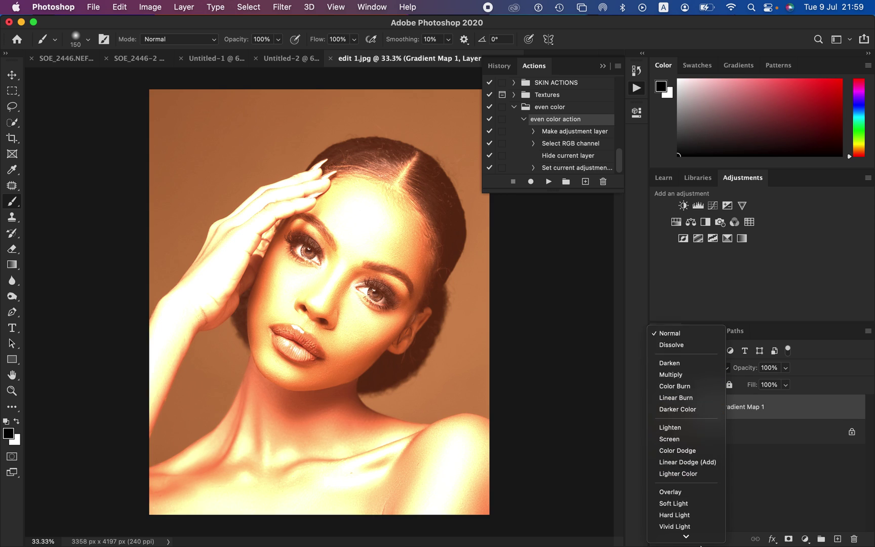
pyautogui.click(690, 523)
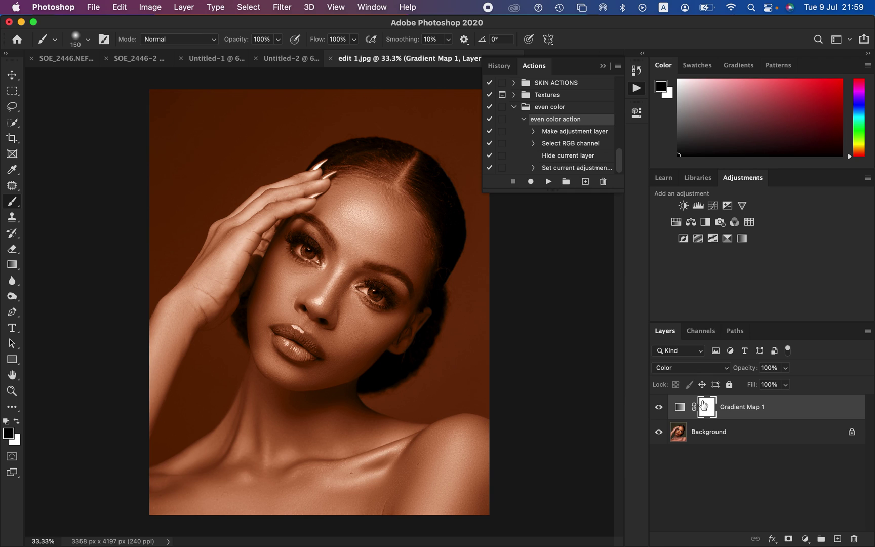
# Invert the mask to black, then paint white with a 500 brush over neck and shoulder skin
pyautogui.press('super+i')
pyautogui.press(']')
pyautogui.press(']')
pyautogui.press(']')
pyautogui.press(']')
pyautogui.press(']')
pyautogui.press('x')
pyautogui.press(']')
pyautogui.moveTo(334, 425)
pyautogui.mouseDown()
pyautogui.moveTo(367, 454)
pyautogui.moveTo(417, 461)
pyautogui.moveTo(412, 453)
pyautogui.moveTo(443, 451)
pyautogui.moveTo(462, 472)
pyautogui.moveTo(395, 474)
pyautogui.moveTo(321, 456)
pyautogui.moveTo(271, 439)
pyautogui.moveTo(258, 418)
pyautogui.moveTo(180, 486)
pyautogui.moveTo(198, 503)
pyautogui.moveTo(265, 488)
pyautogui.moveTo(419, 496)
pyautogui.moveTo(474, 478)
pyautogui.moveTo(386, 481)
pyautogui.moveTo(288, 413)
pyautogui.moveTo(261, 389)
pyautogui.moveTo(264, 380)
pyautogui.moveTo(322, 426)
pyautogui.moveTo(244, 378)
pyautogui.moveTo(207, 277)
pyautogui.moveTo(179, 329)
pyautogui.moveTo(238, 231)
pyautogui.moveTo(294, 197)
pyautogui.moveTo(271, 201)
pyautogui.moveTo(169, 349)
pyautogui.moveTo(145, 422)
pyautogui.moveTo(353, 465)
pyautogui.moveTo(425, 466)
pyautogui.moveTo(469, 488)
pyautogui.mouseUp()
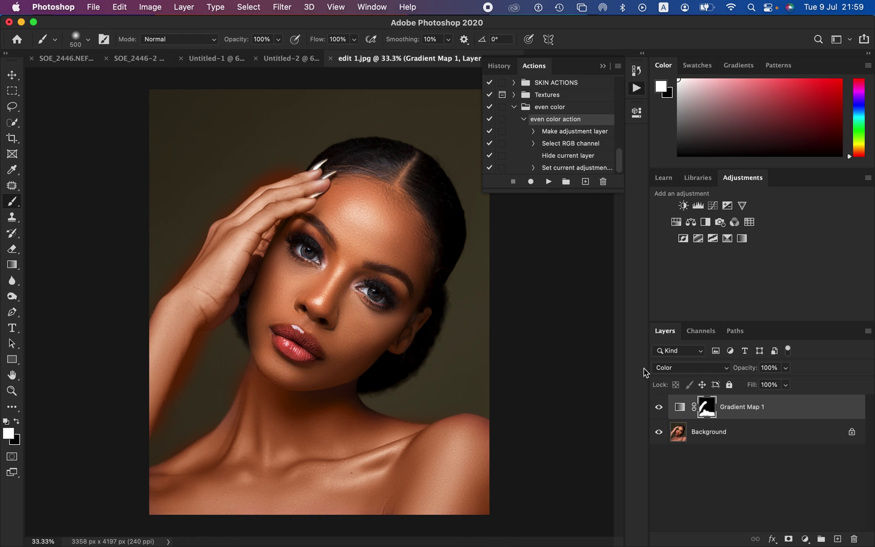
# Try several lighter and darker browns for the left gradient stop, then cancel, keeping the original gradient
pyautogui.doubleClick(680, 410)
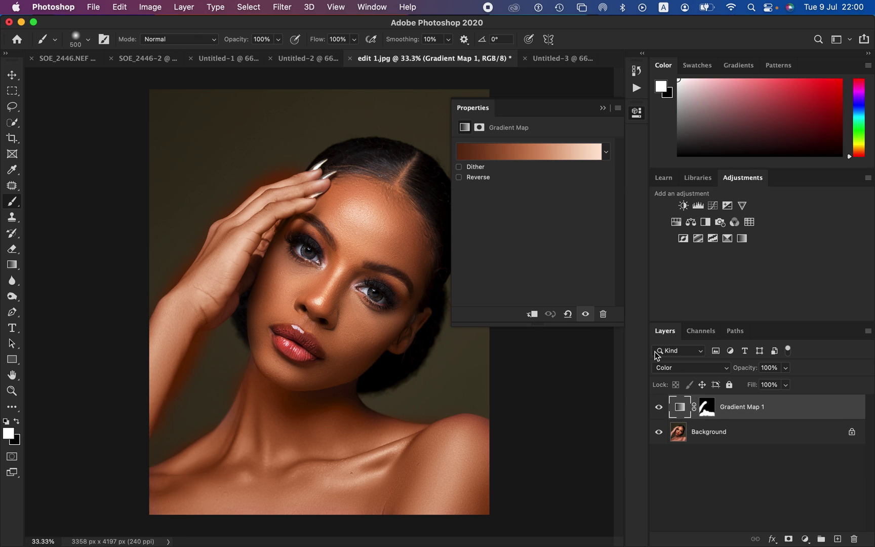
pyautogui.click(528, 153)
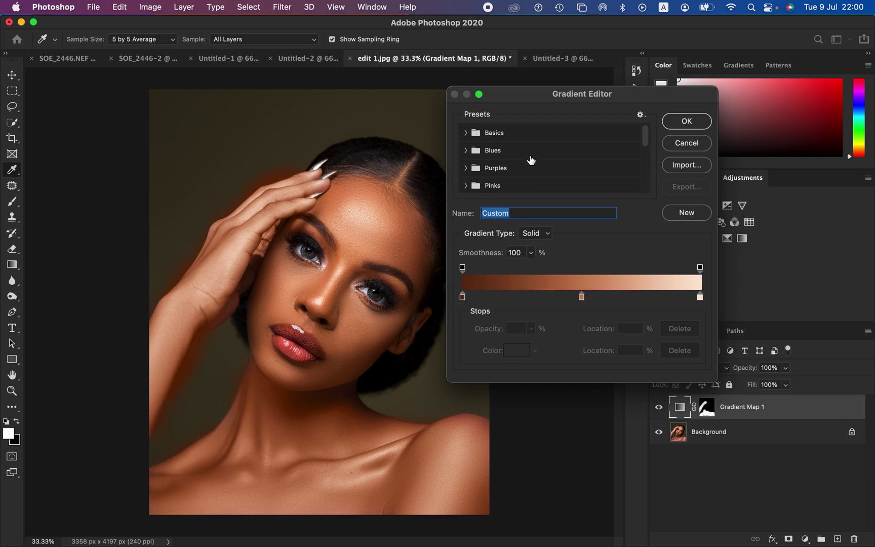
pyautogui.click(462, 296)
pyautogui.click(512, 350)
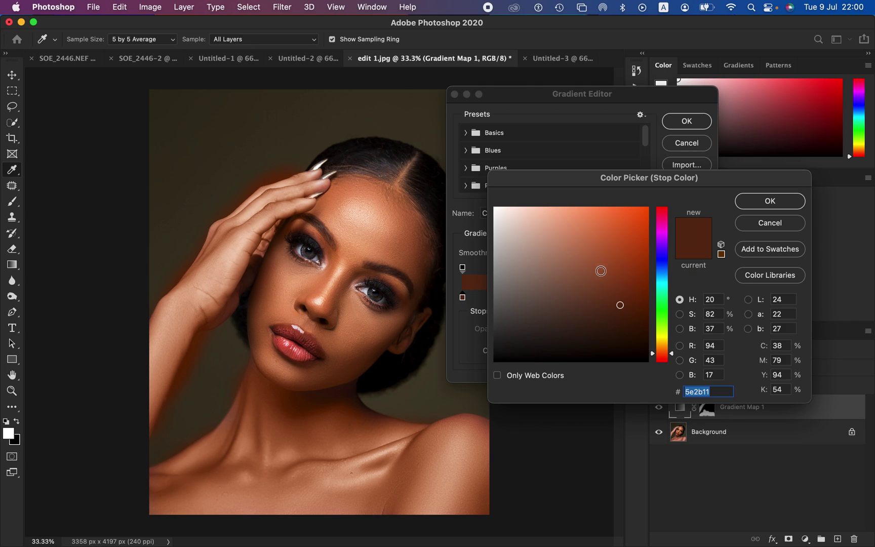
pyautogui.click(608, 279)
pyautogui.click(607, 306)
pyautogui.click(611, 257)
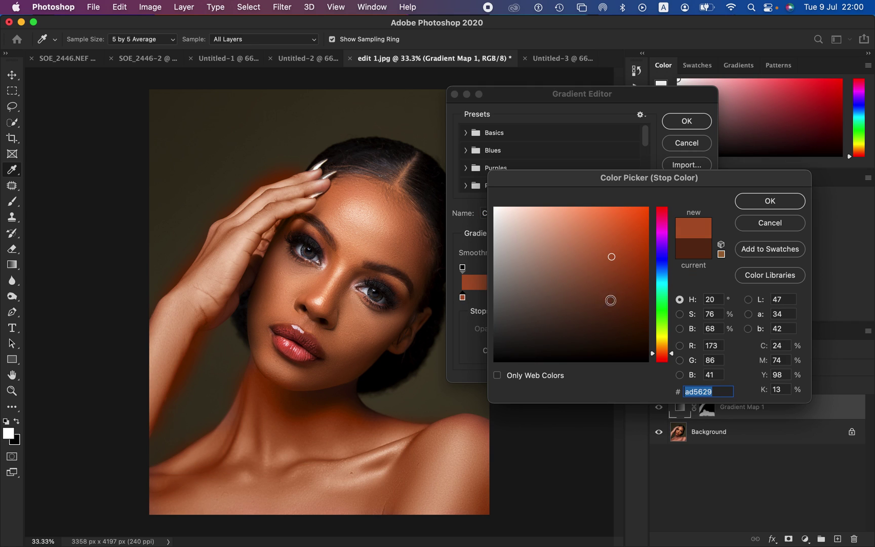
pyautogui.click(611, 311)
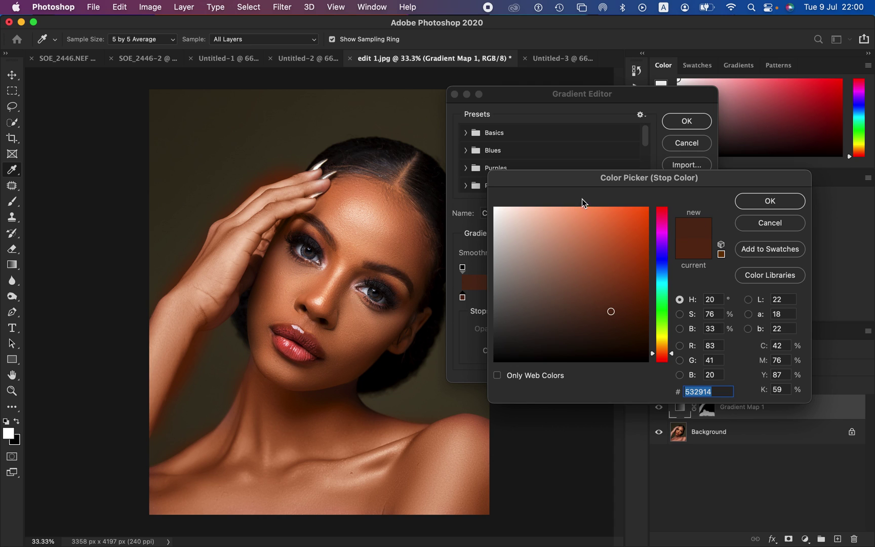
pyautogui.click(768, 224)
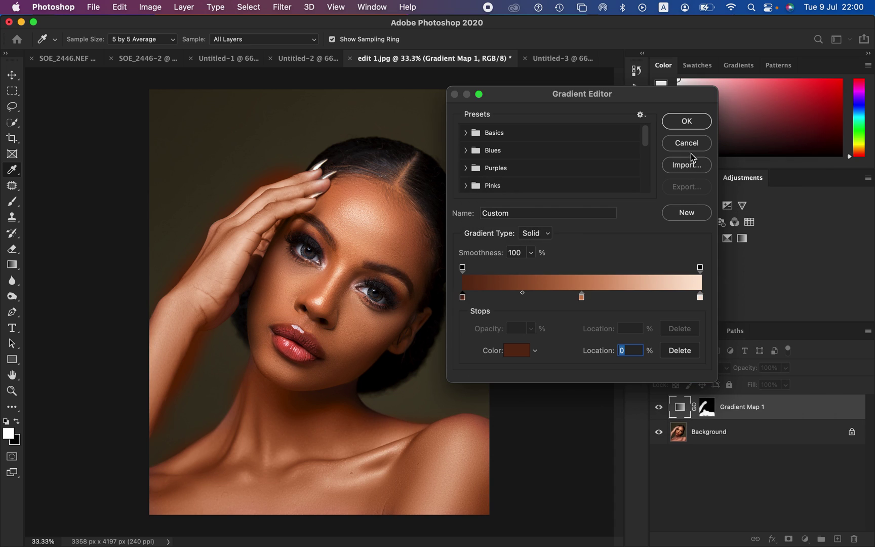
pyautogui.click(693, 147)
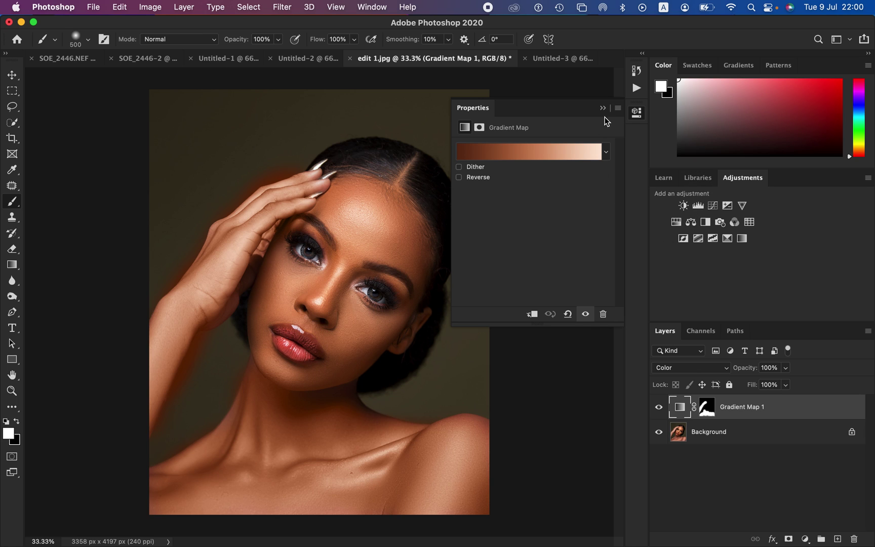
# Close Properties, target Gradient Map 1's mask, and set white as the painting colour
pyautogui.click(602, 108)
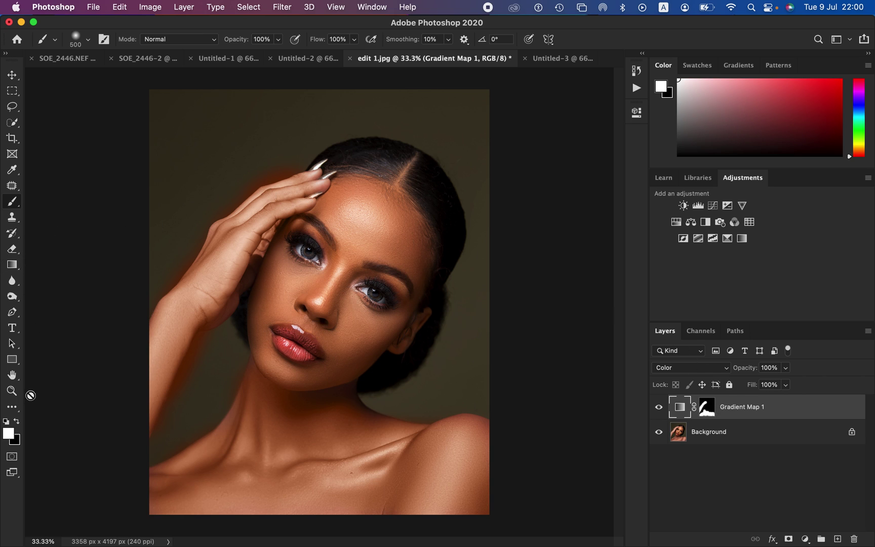
pyautogui.click(17, 422)
pyautogui.click(17, 424)
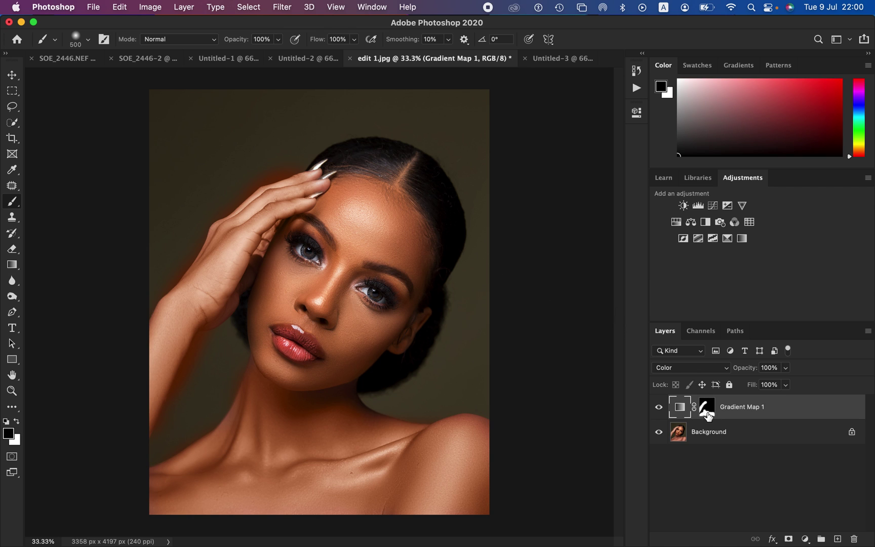
pyautogui.click(708, 415)
pyautogui.press('x')
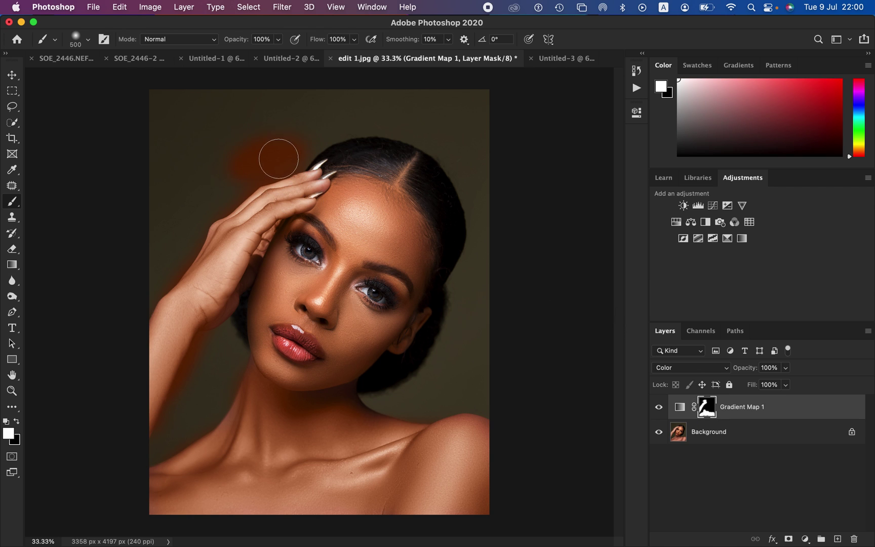